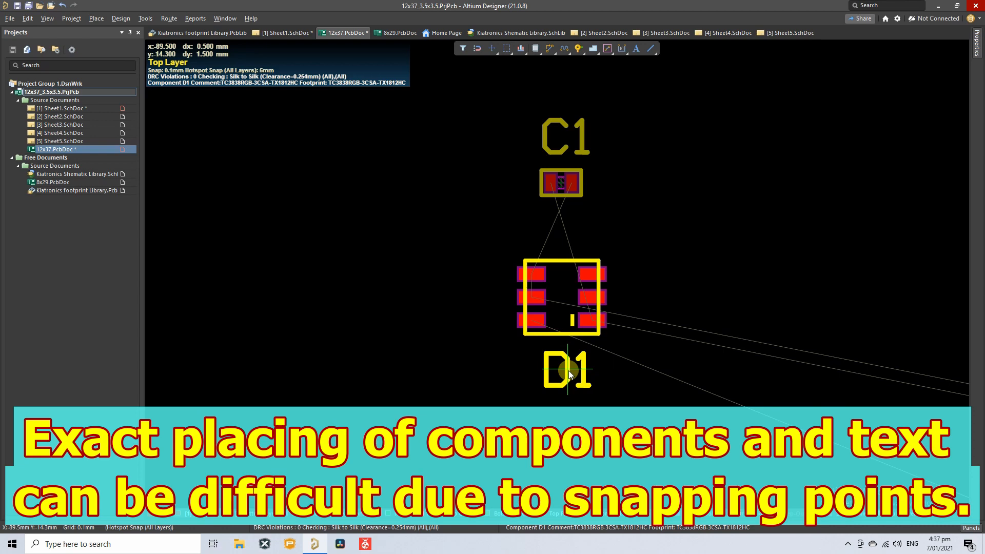
Turn object snapping off and move the D1 designator up close below its component outline
mouse_move(569, 370)
left_mouse_down()
mouse_move(548, 277)
mouse_move(555, 257)
mouse_move(544, 341)
mouse_move(562, 260)
mouse_move(564, 371)
left_mouse_up()
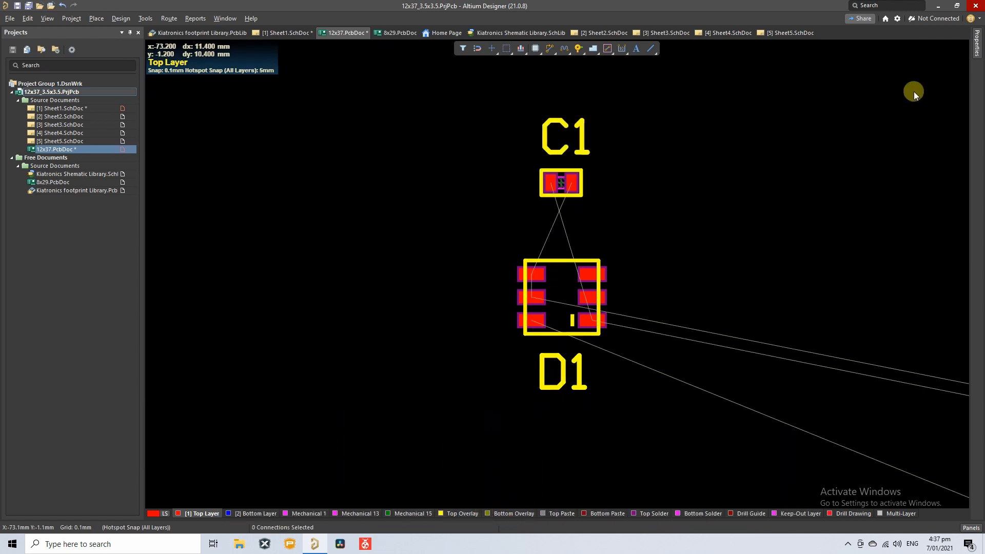
left_click(976, 50)
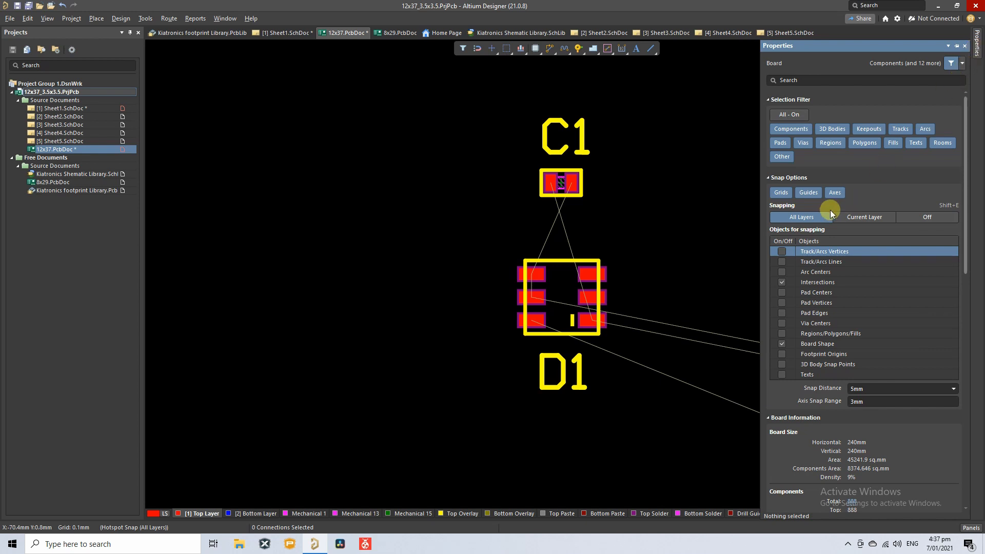
left_click(921, 219)
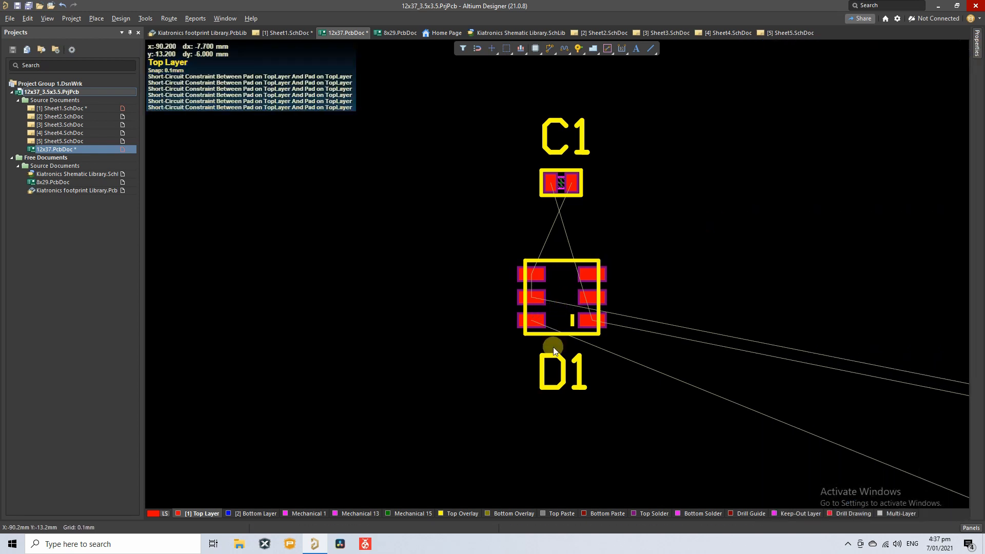
mouse_move(564, 374)
left_mouse_down()
mouse_move(561, 235)
mouse_move(558, 362)
left_mouse_up()
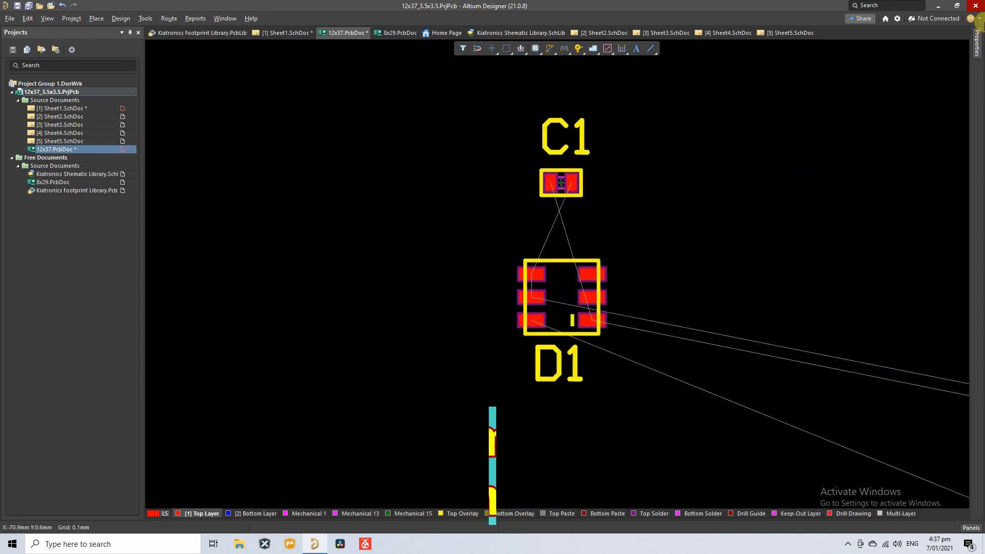
Set snapping back to all layers and move the D1 designator between C1 and the LED outline with snapping temporarily suspended
left_click(976, 43)
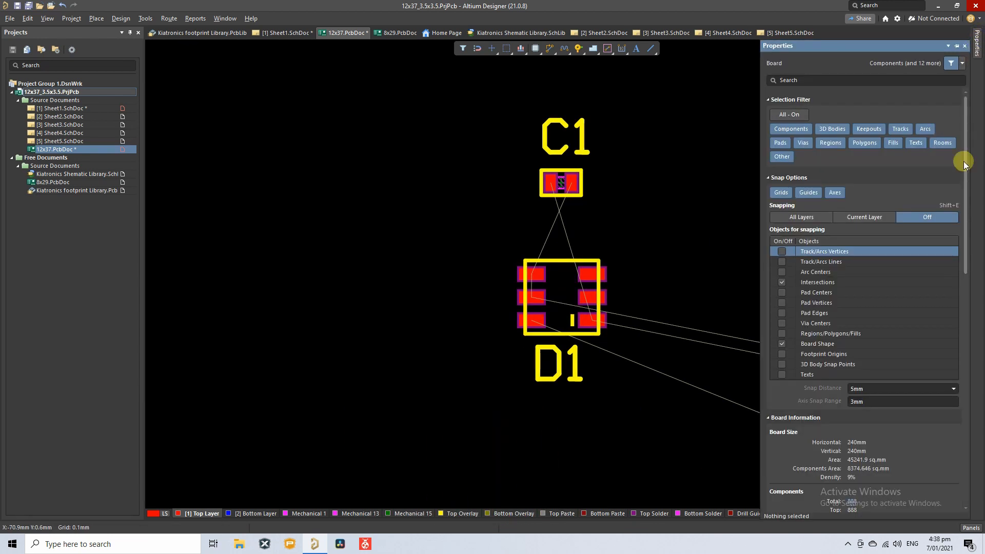
left_click(812, 217)
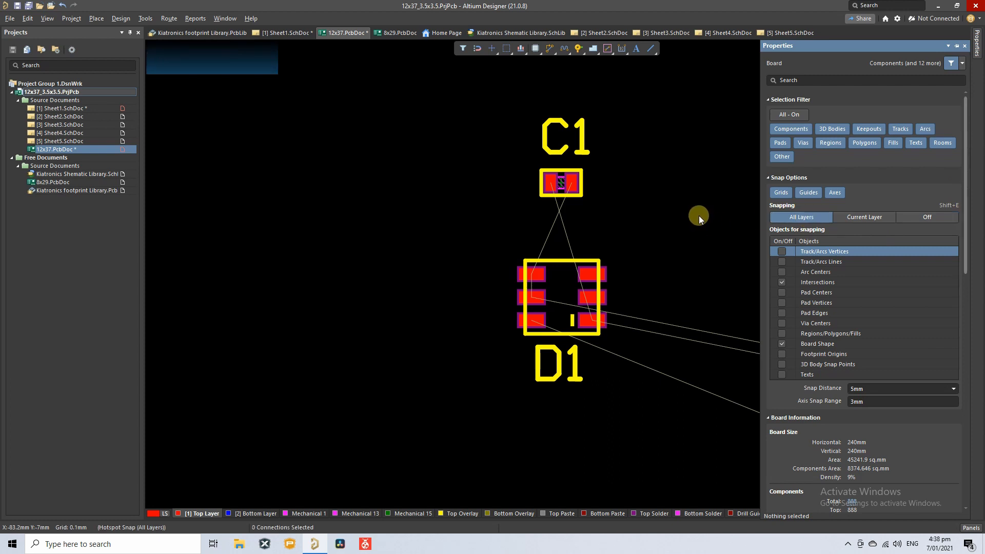
left_click_drag(572, 378, 565, 260)
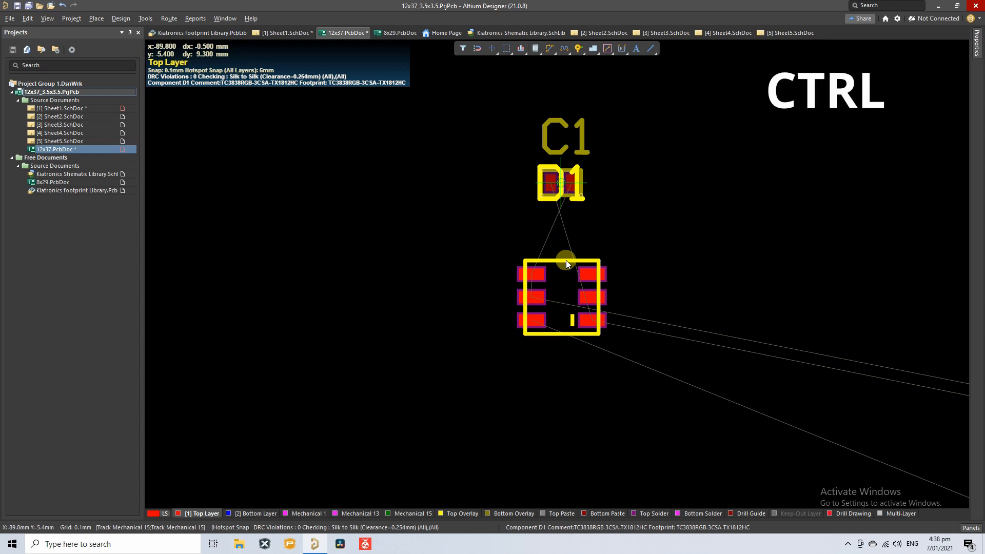
left_click_drag(566, 260, 562, 229, "ctrl")
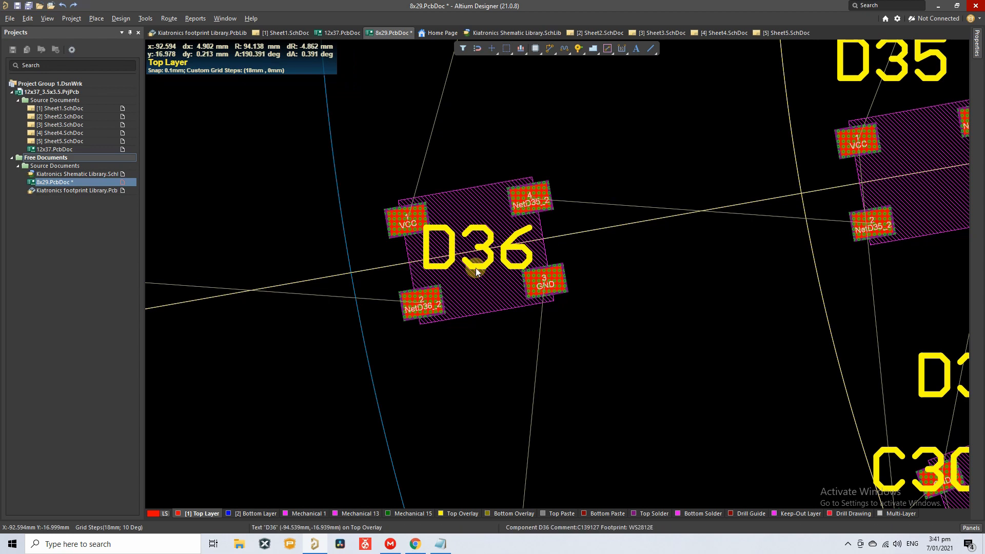
Select the overlapping area at D36 and cycle the selection through the stacked objects, including the component and its designator text
left_click(475, 268)
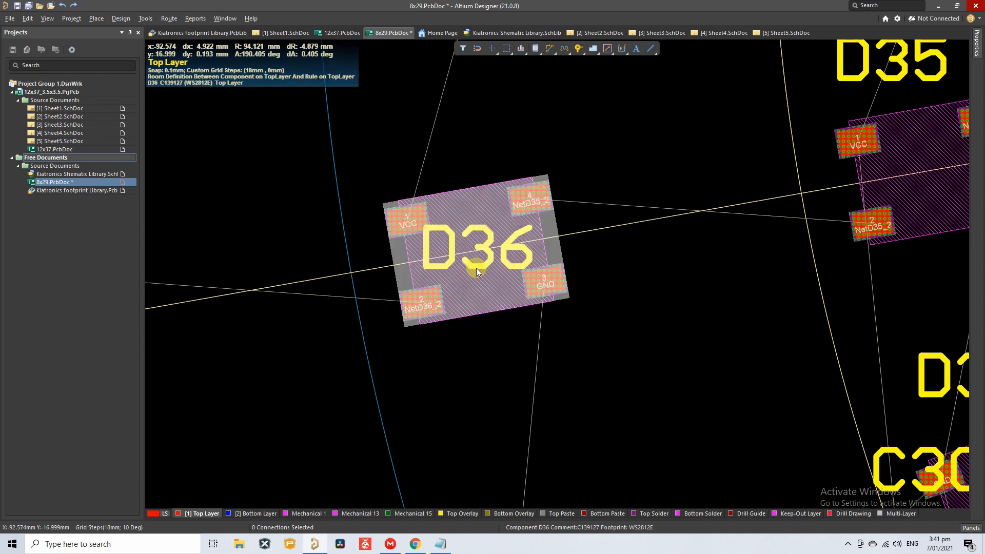
left_click(479, 356)
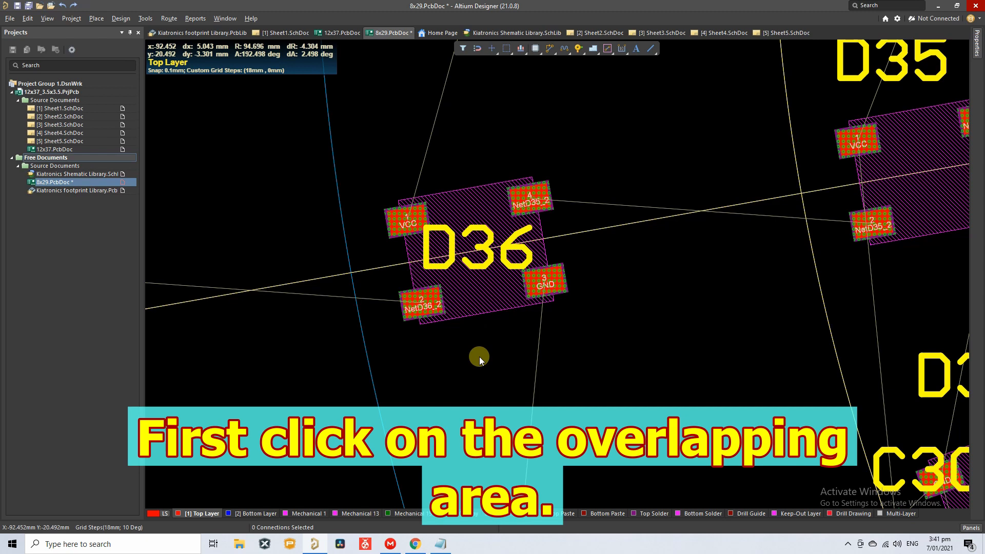
left_click(478, 266)
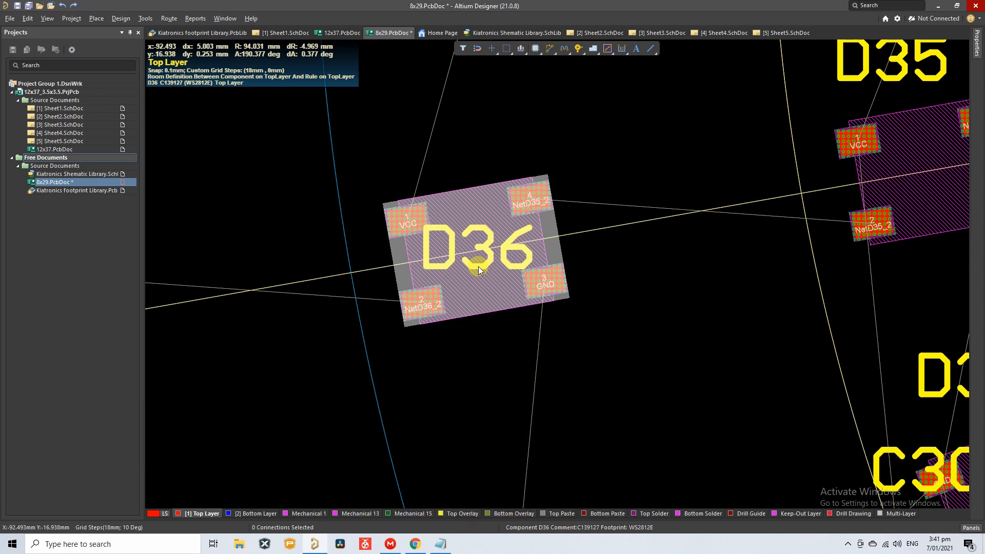
key("shift+Tab")
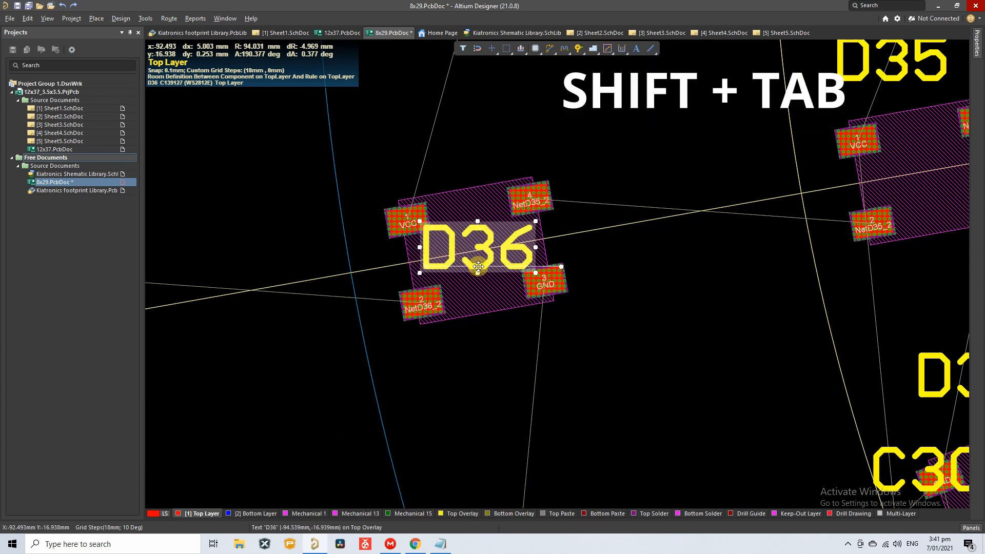
key("shift+Tab")
key("shift+Tab")
key("shift+Tab")
key("shift+Tab")
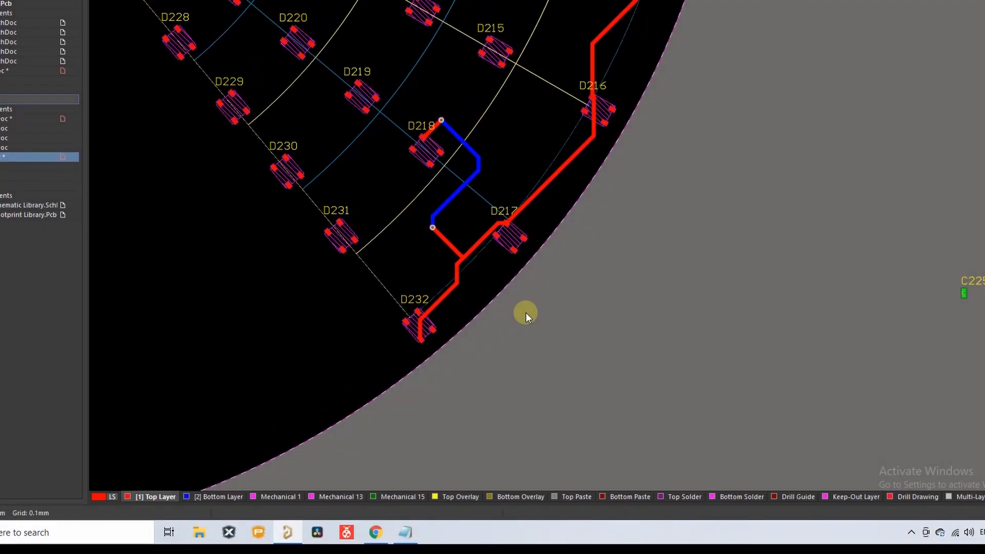
Select the VCC track segments between D232 and D217 one by one
left_click(445, 293)
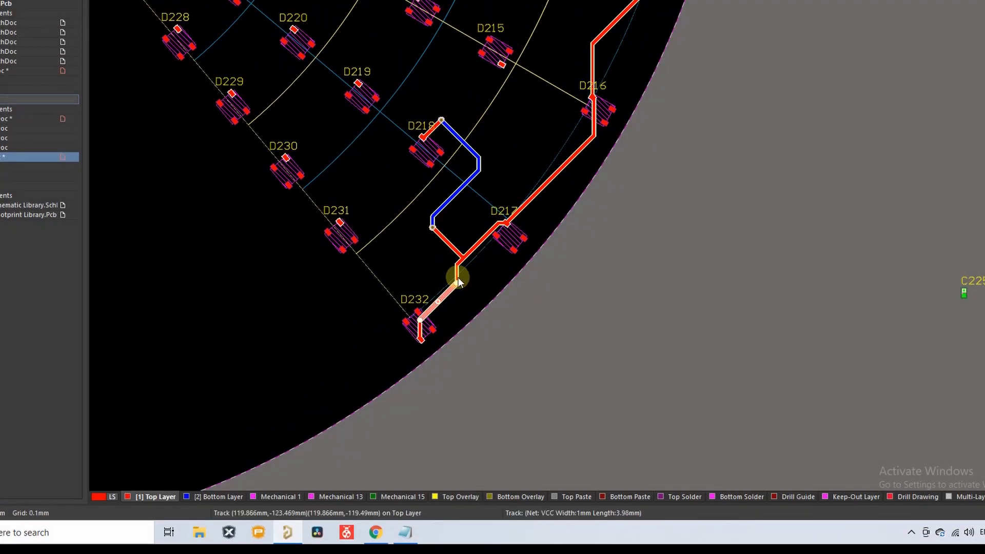
left_click_drag(459, 271, 467, 254)
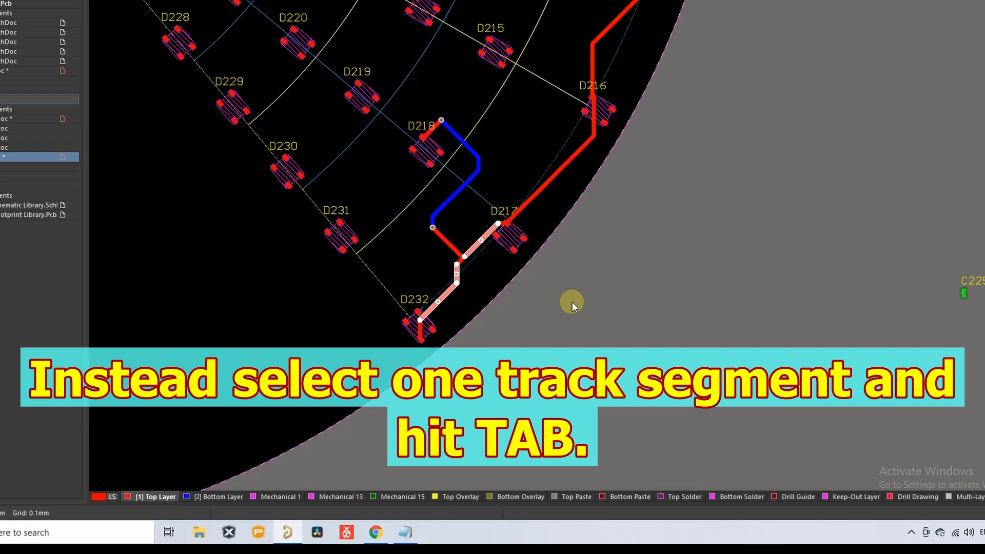
Extend the selection from one segment at D232 to the connected top-layer VCC track, delete it, and undo the deletion
left_click(441, 299)
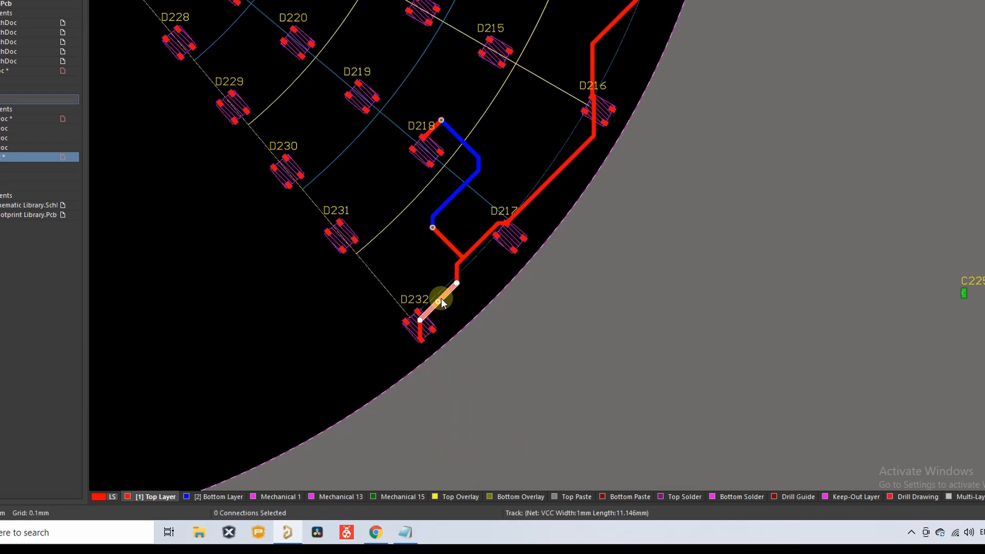
key("Tab")
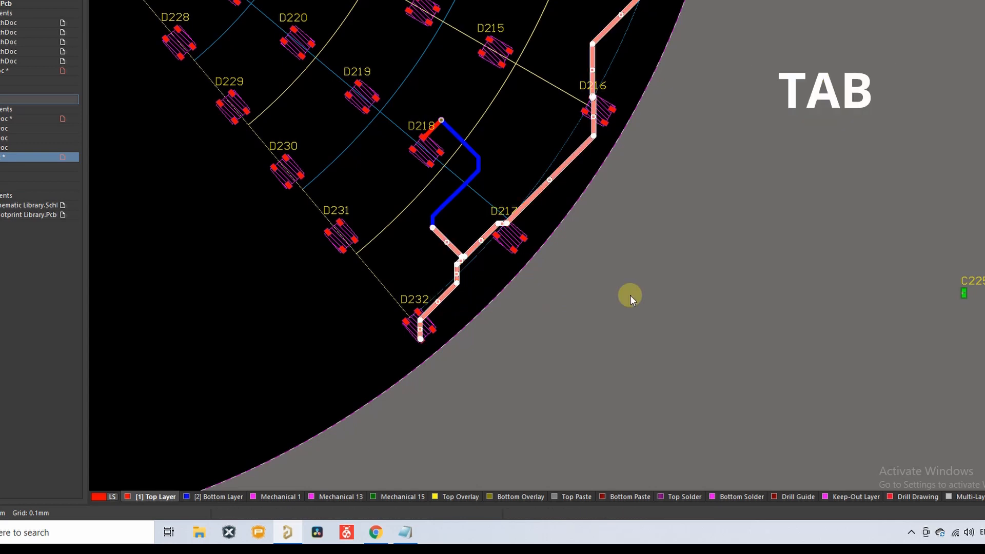
scroll(640, 293, "up", 1)
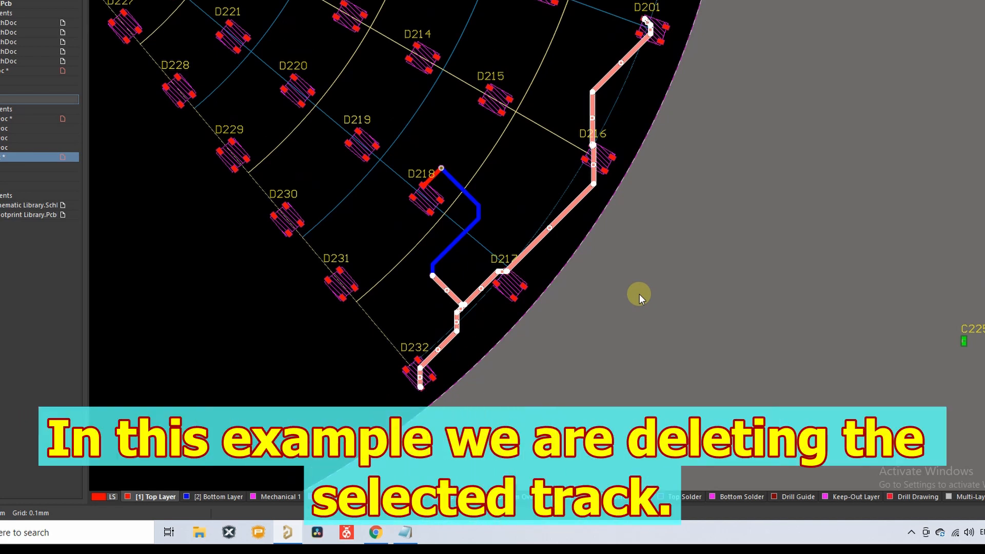
key("Delete")
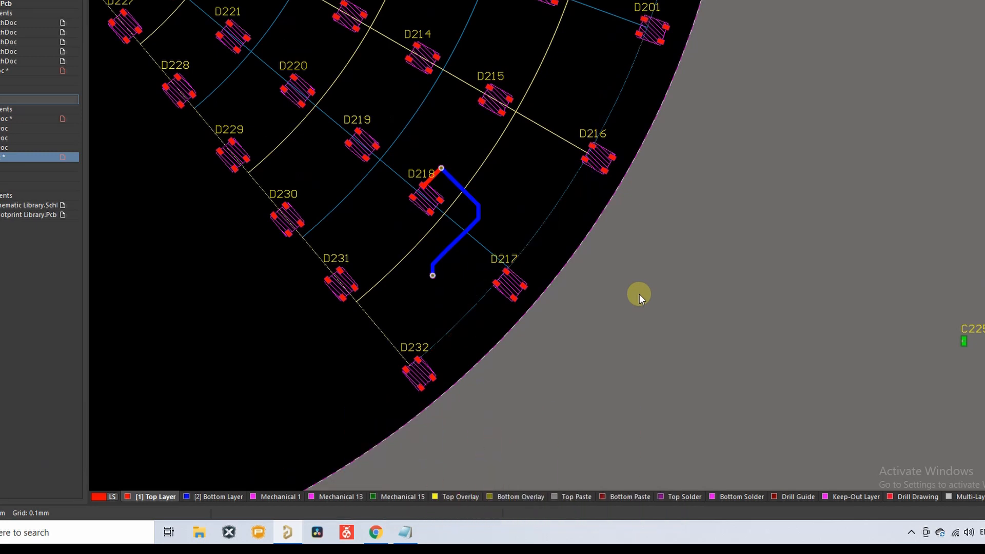
key("ctrl+z")
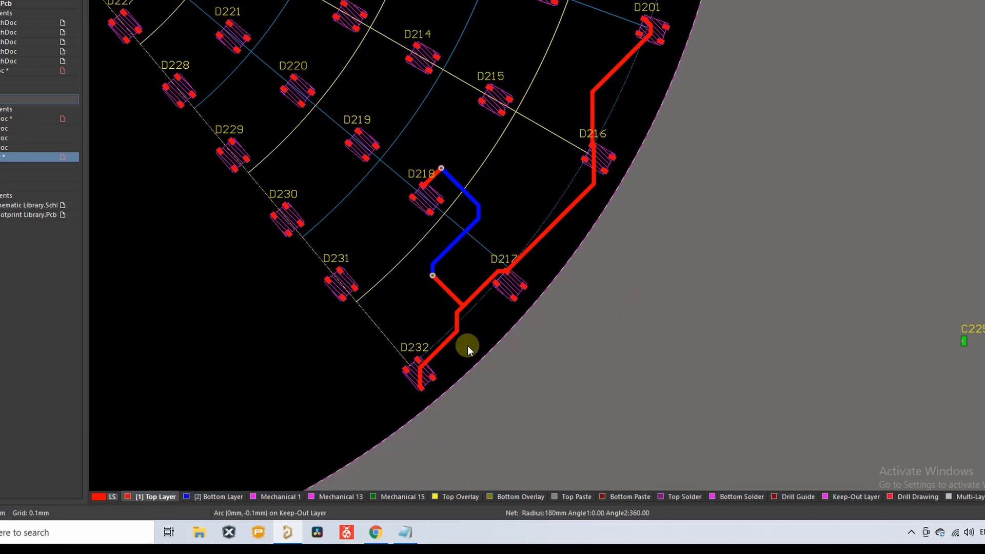
Select the entire connected VCC track from D232 across both layers, including the bottom-layer branch to D218, and delete it
left_click(440, 348)
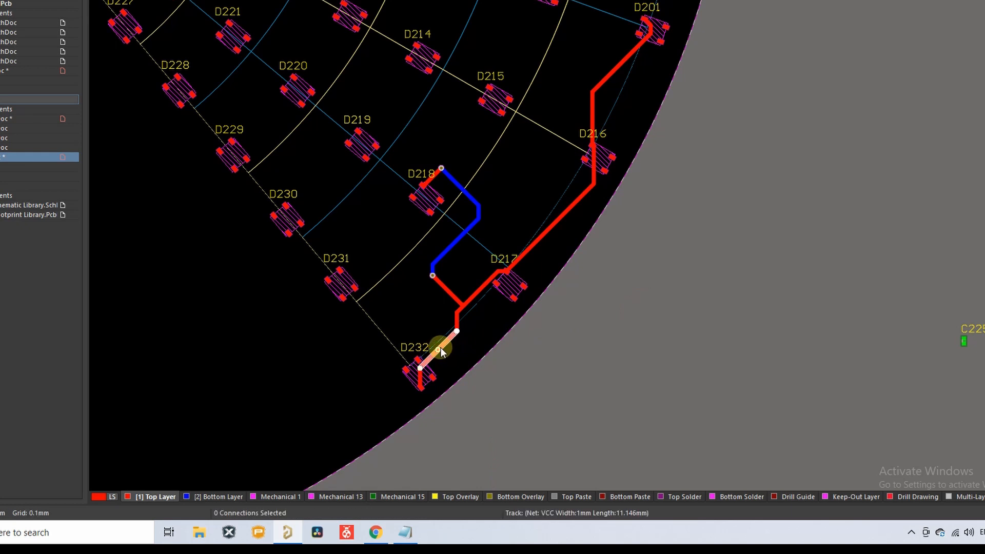
key("Tab")
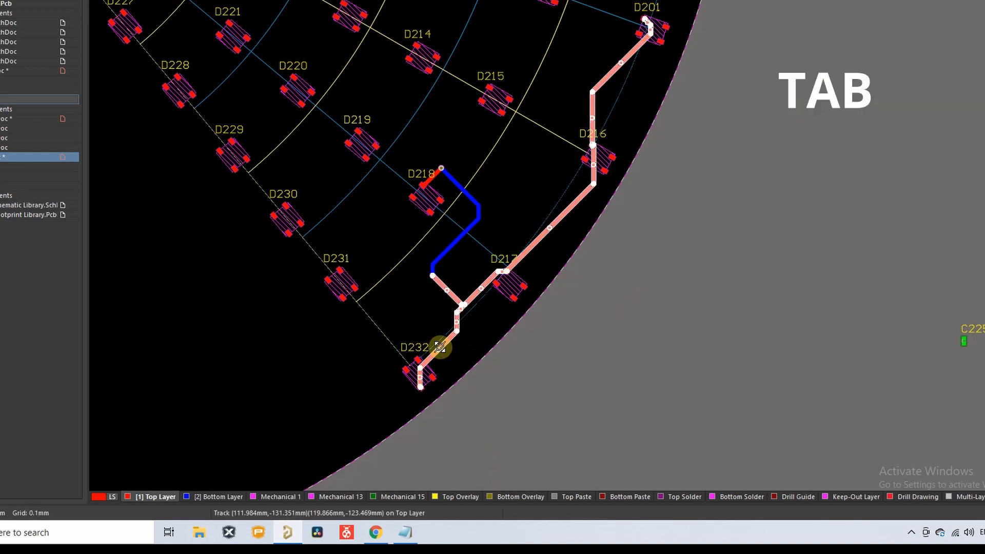
key("Tab")
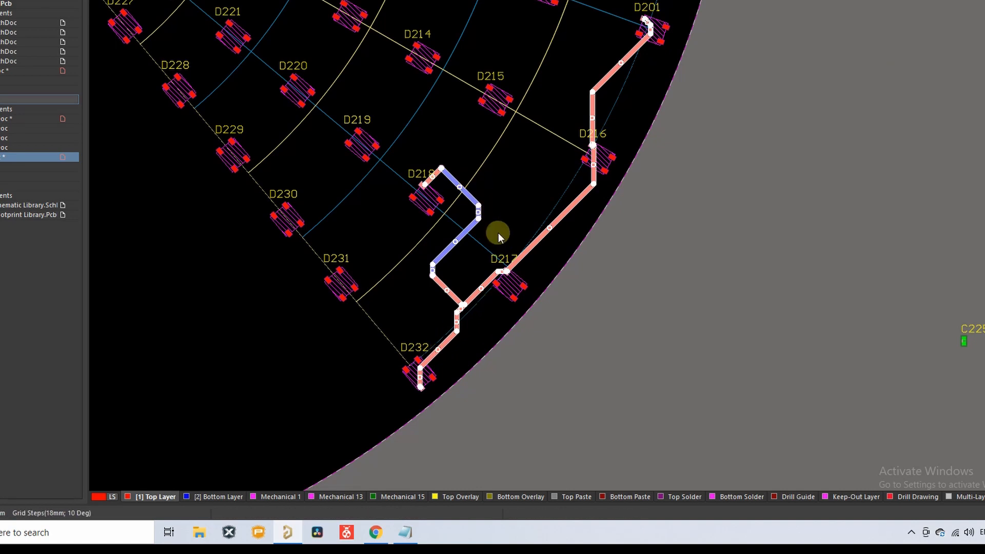
key("Delete")
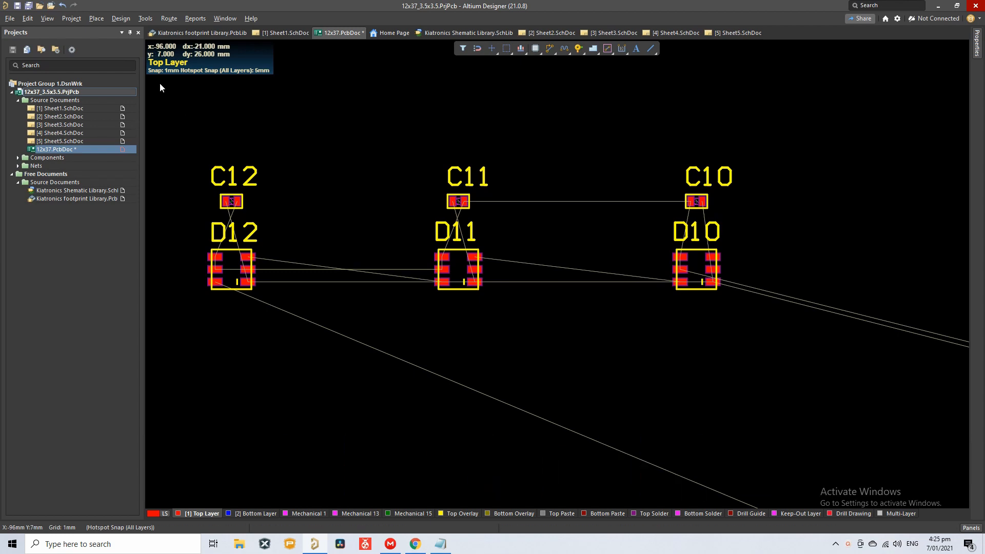
In the routing Width design rule, set the minimum width to 0.2 mm and the maximum width to 5 mm
left_click(119, 18)
left_click(132, 58)
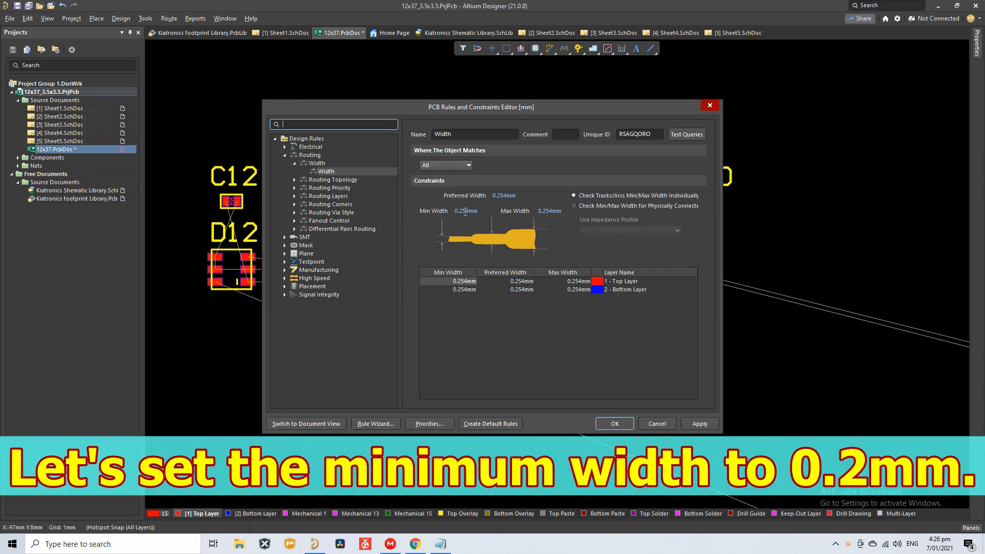
double_click(464, 210)
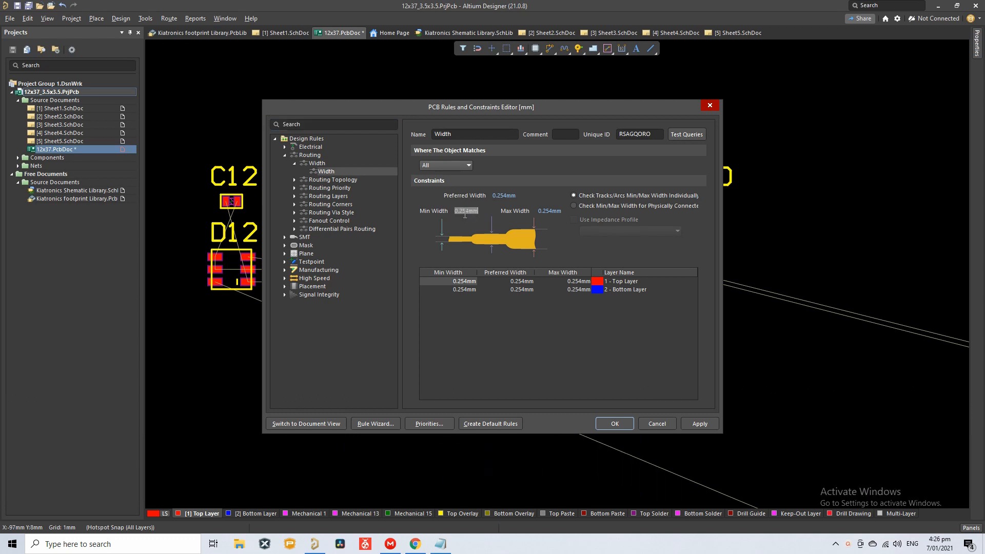
type("0.2")
key("Return")
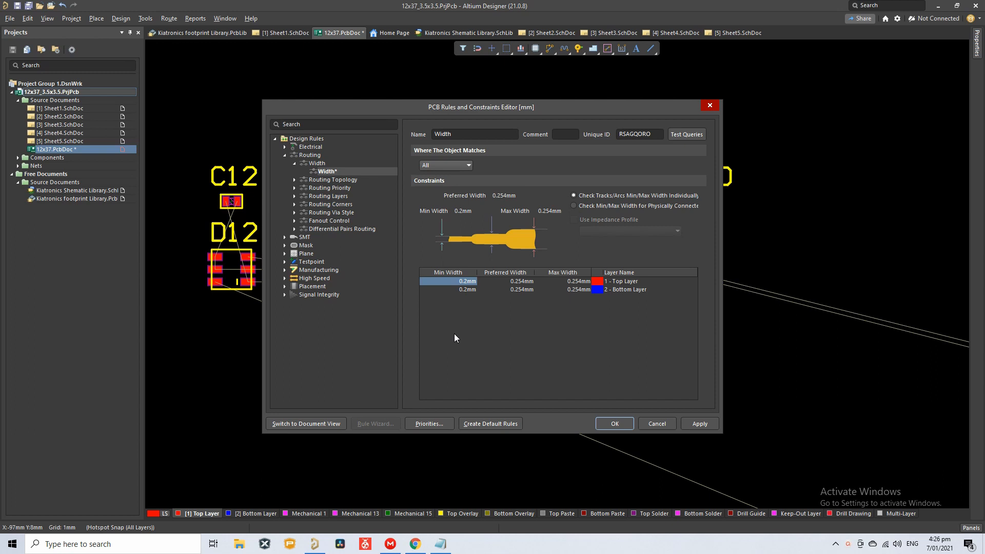
left_click(549, 213)
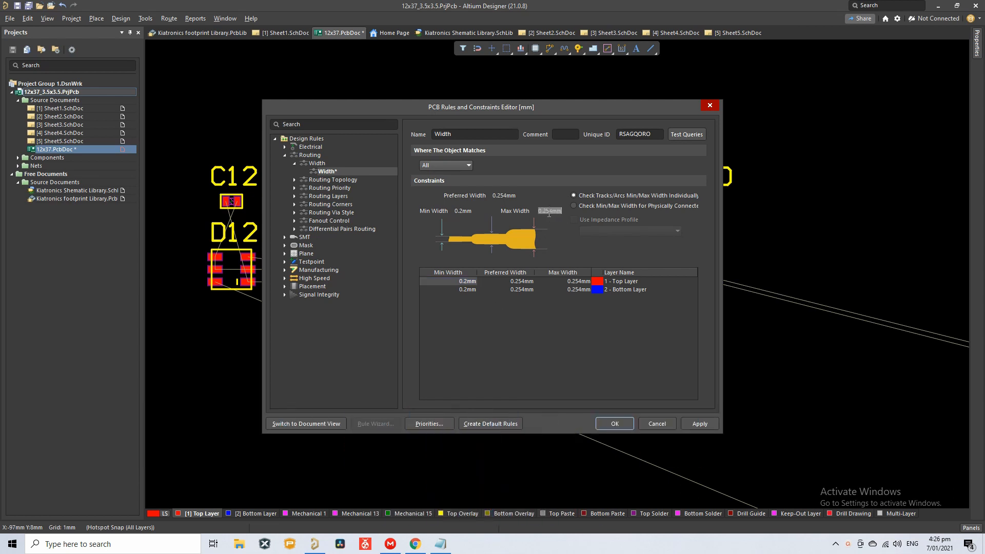
type("5")
left_click(516, 281)
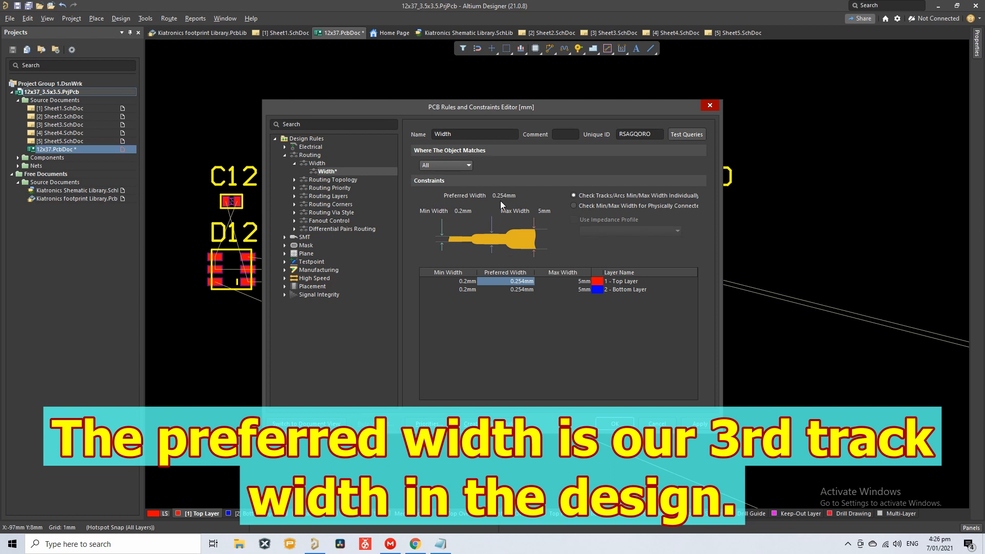
Set the rule's preferred width to 0.5 mm, apply the changes and close the rules editor
left_click(492, 195)
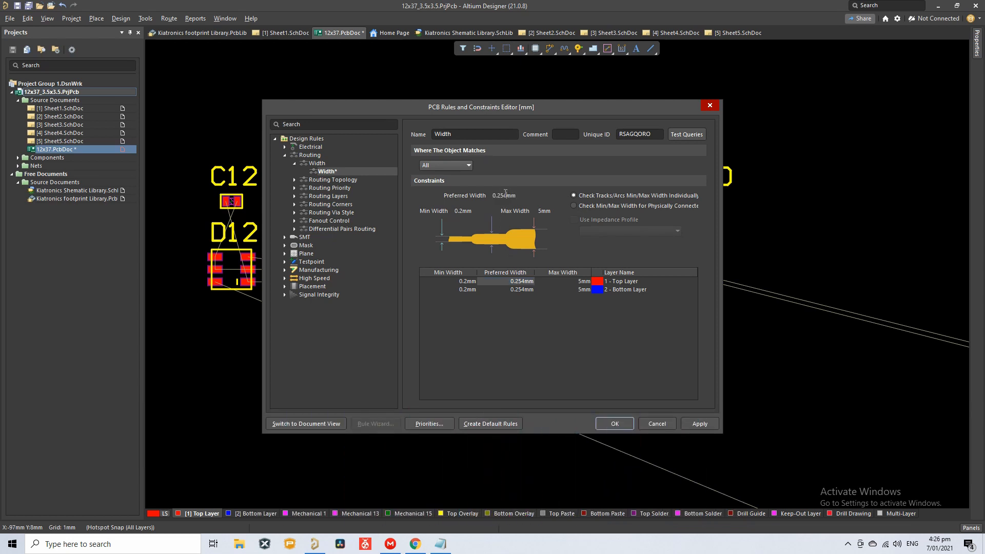
type("0.5")
key("Return")
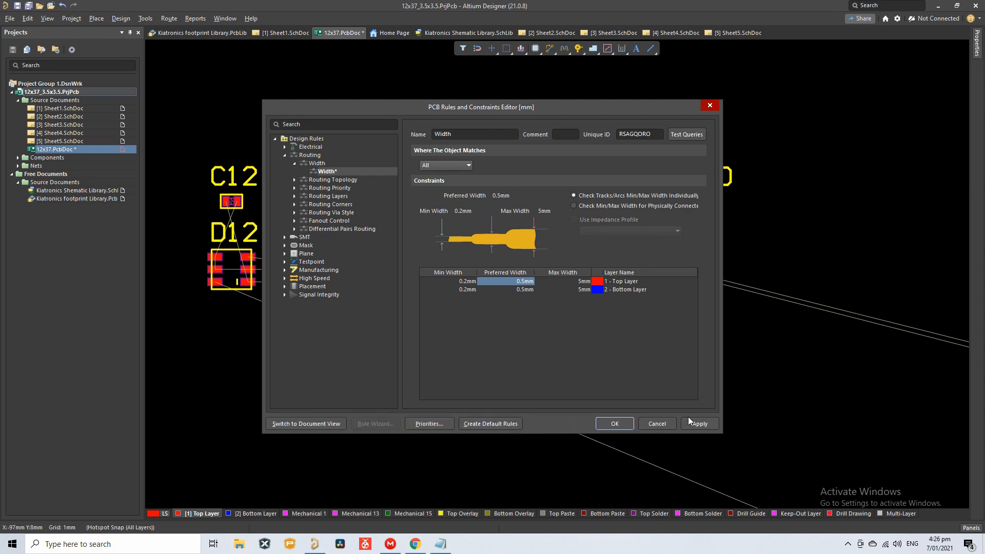
left_click(694, 425)
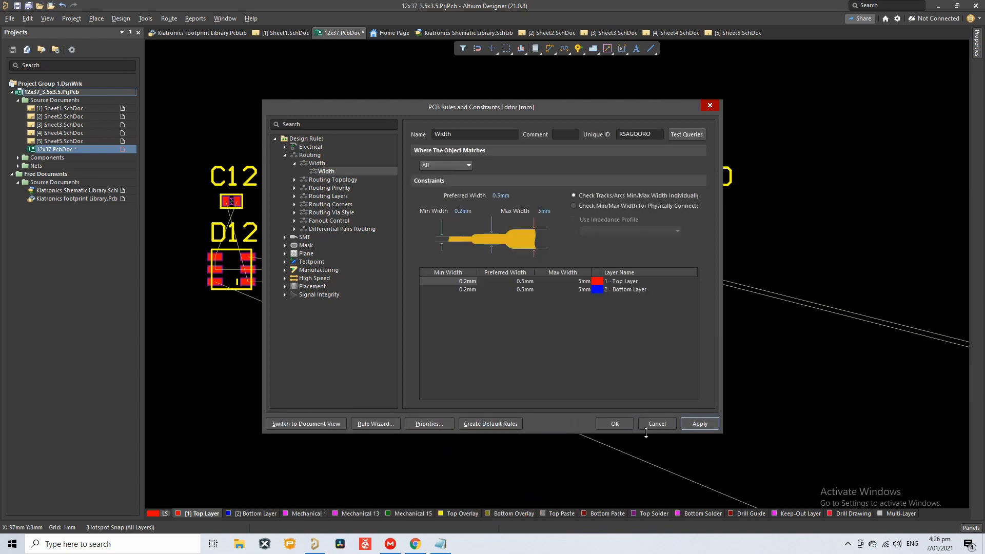
left_click(617, 425)
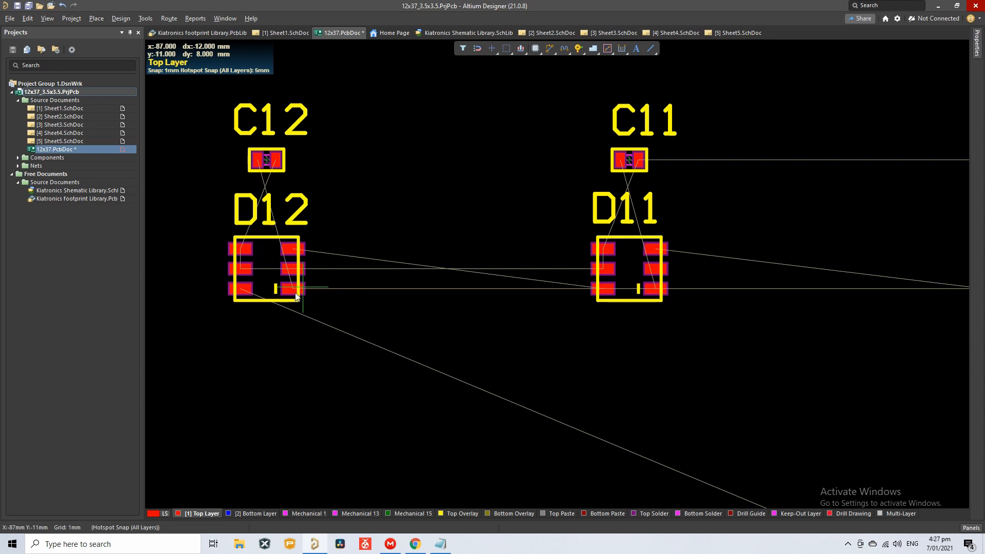
Route a GND track from D12's lower-right pad past D11, stepping its width from the 0.2 mm minimum to 0.5 mm preferred and 5 mm maximum
key("ctrl+w")
left_click(321, 291)
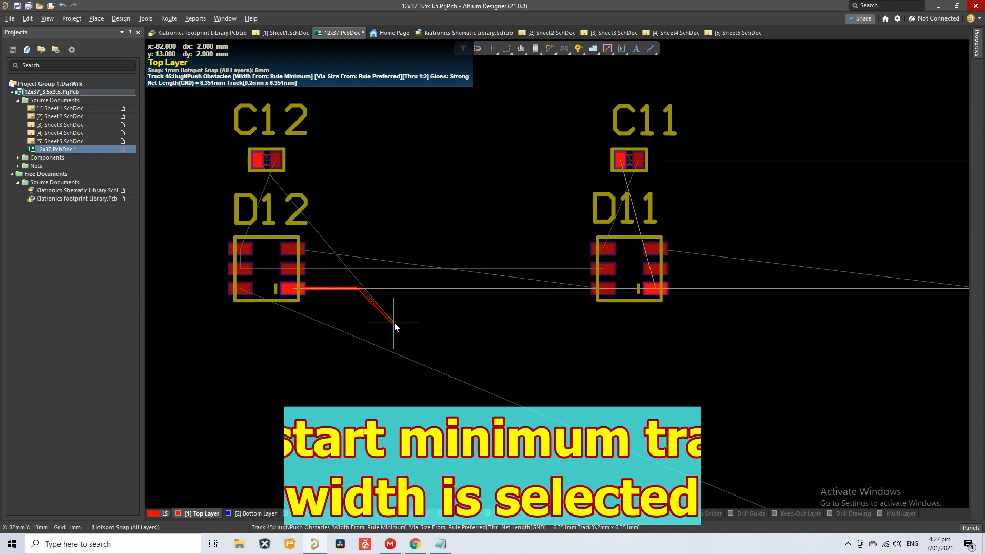
left_click(394, 322)
key("3")
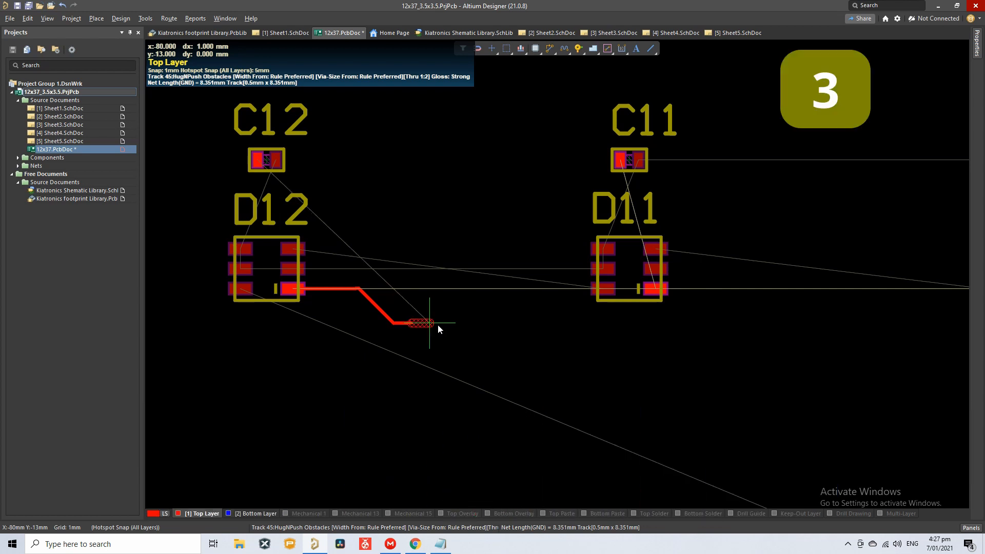
key("3")
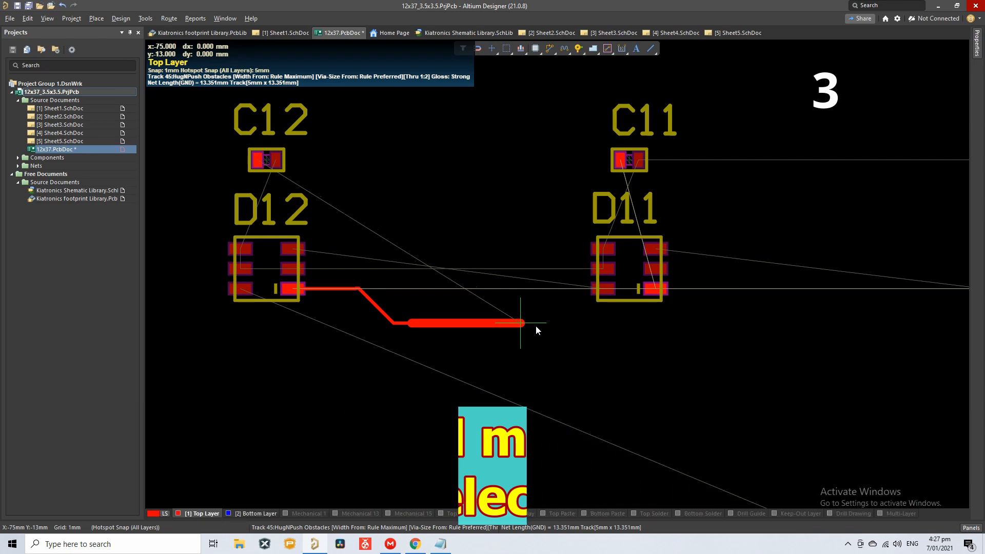
left_click(750, 338)
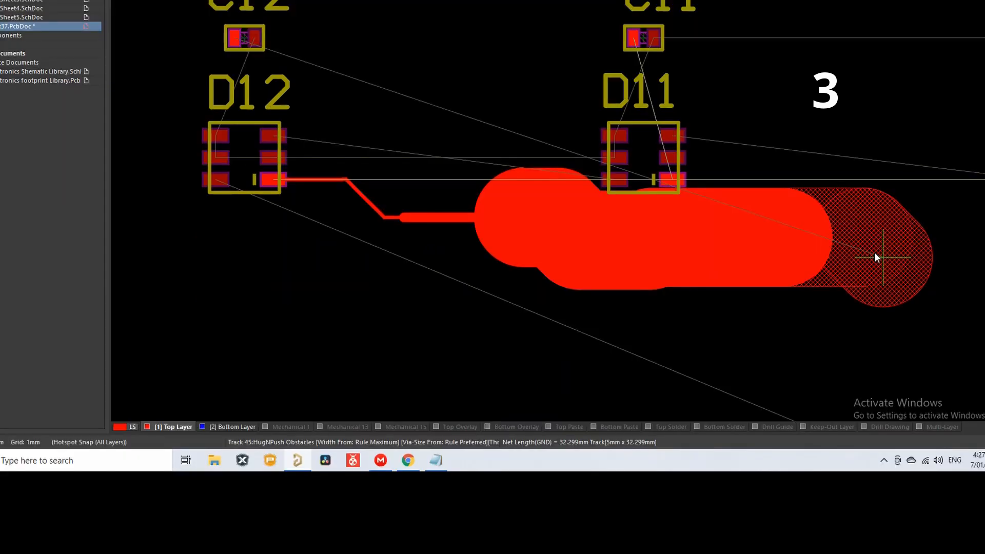
left_click(828, 395)
Switch the GND track to the favourite user width of 1 mm, route it back beneath the wide section, and end the route
key("3")
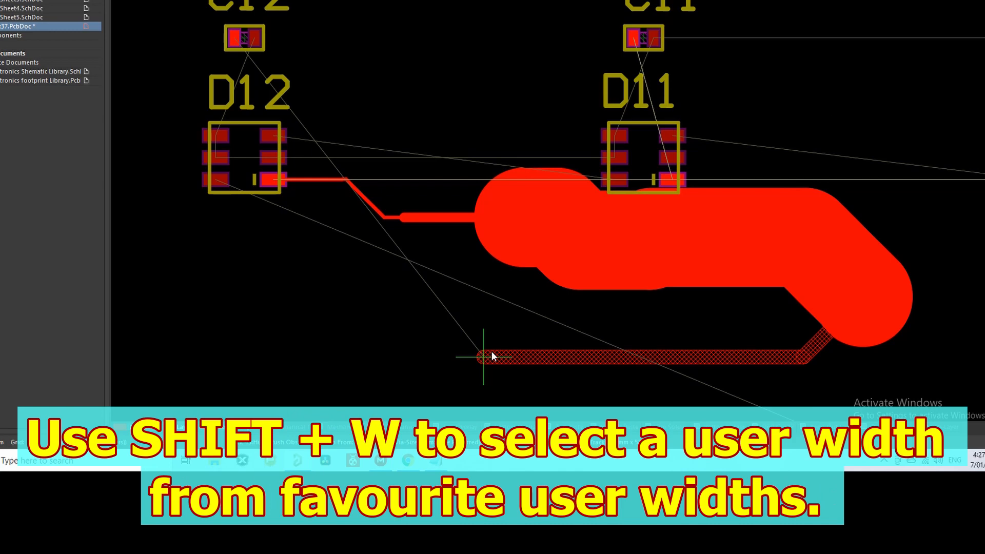
key("shift+w")
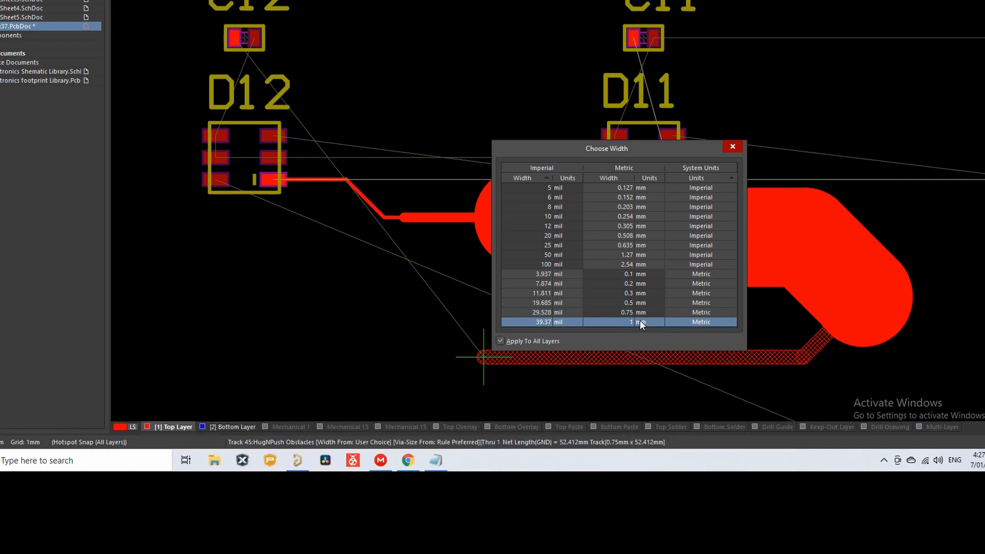
left_click(639, 321)
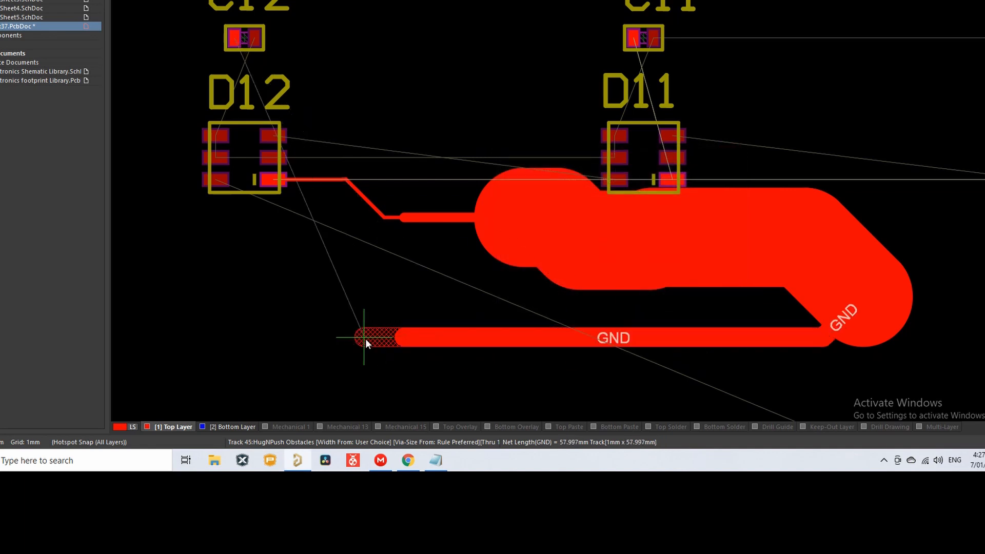
right_click(365, 339)
scroll(359, 293, "down", 1, "ctrl")
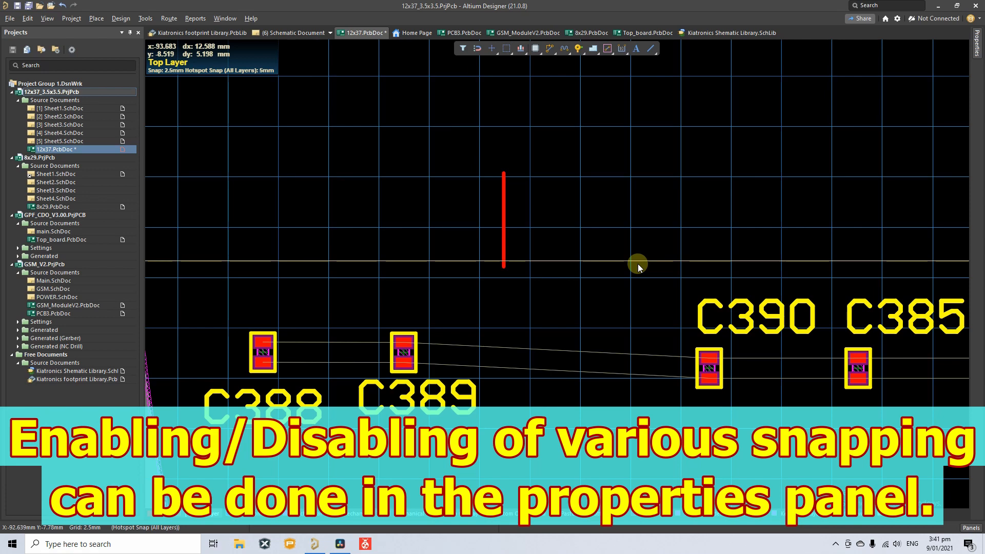
Review the board's snap options and its list of objects for snapping in the board properties
left_click(976, 44)
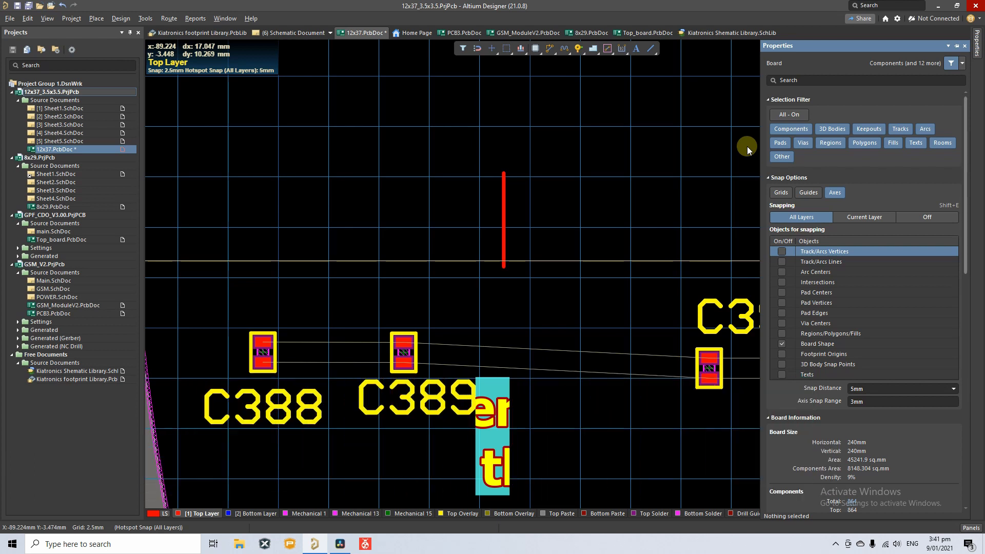
left_click(980, 50)
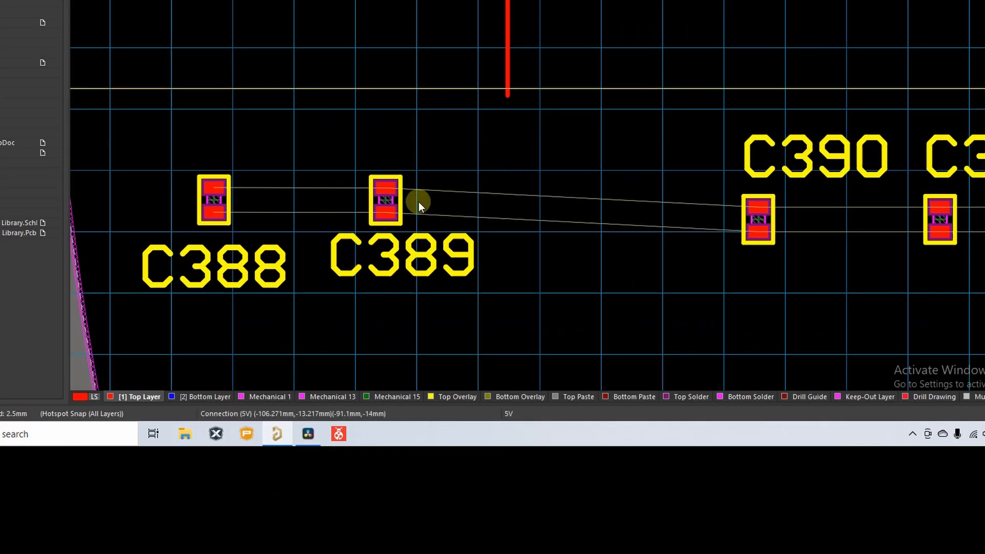
Pick up capacitor C389 and enable grid snapping while it is being moved
left_click_drag(404, 353, 406, 352)
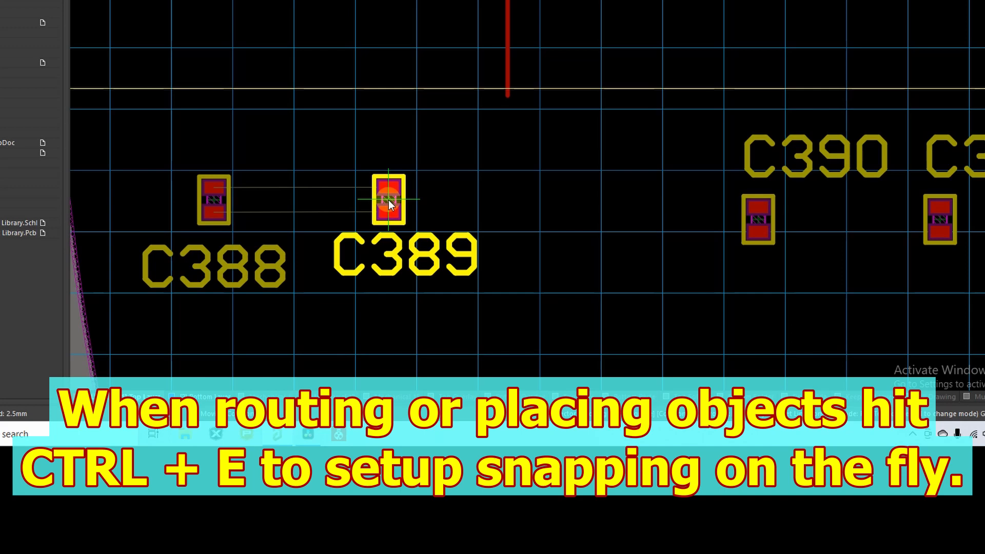
key("ctrl+e")
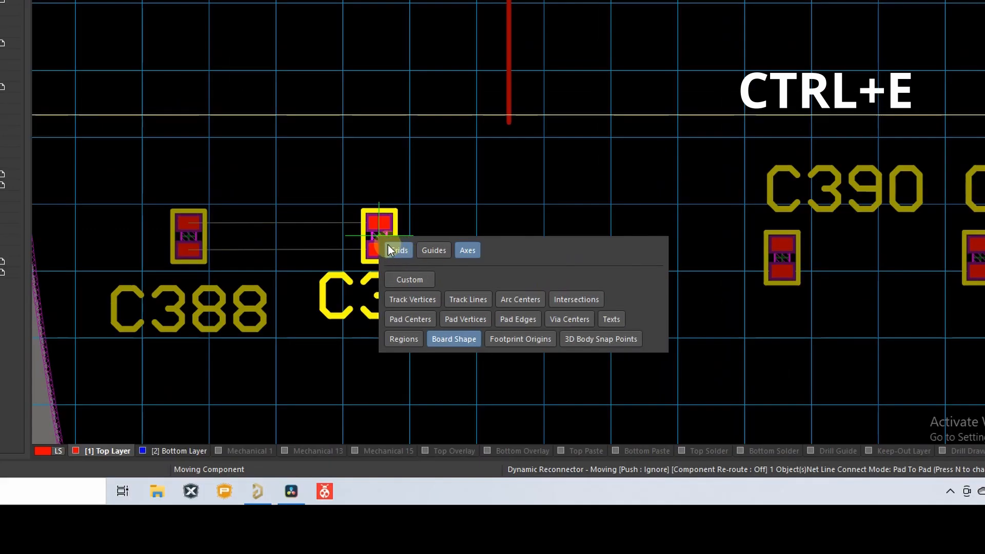
key("Escape")
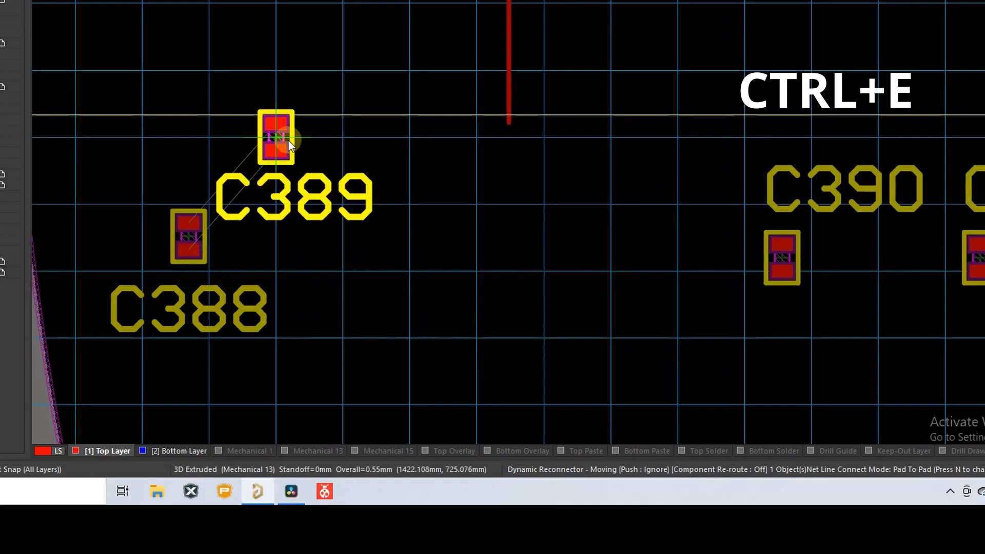
Replace grid snapping with guide snapping while moving C389, and place it on the horizontal line above its original position
key("ctrl+e")
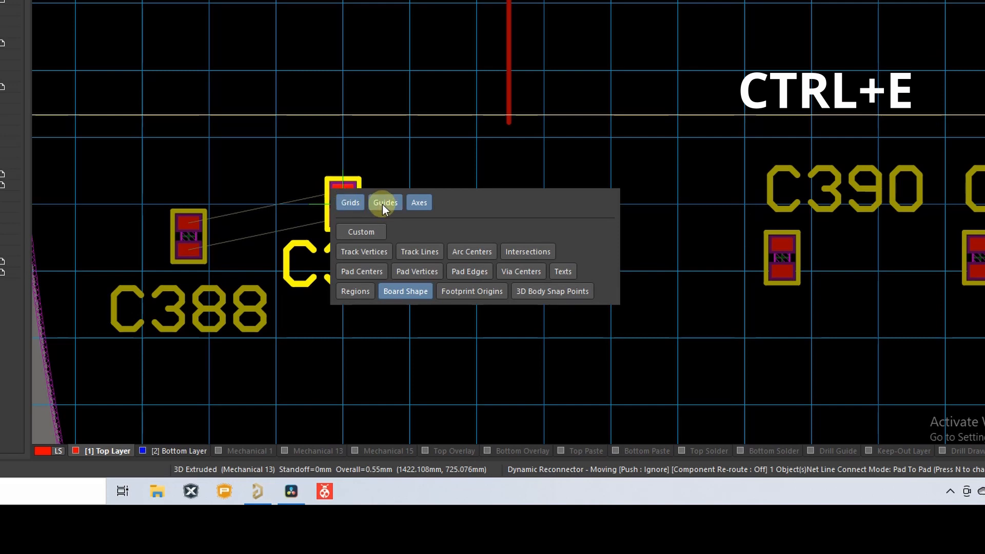
left_click(325, 204)
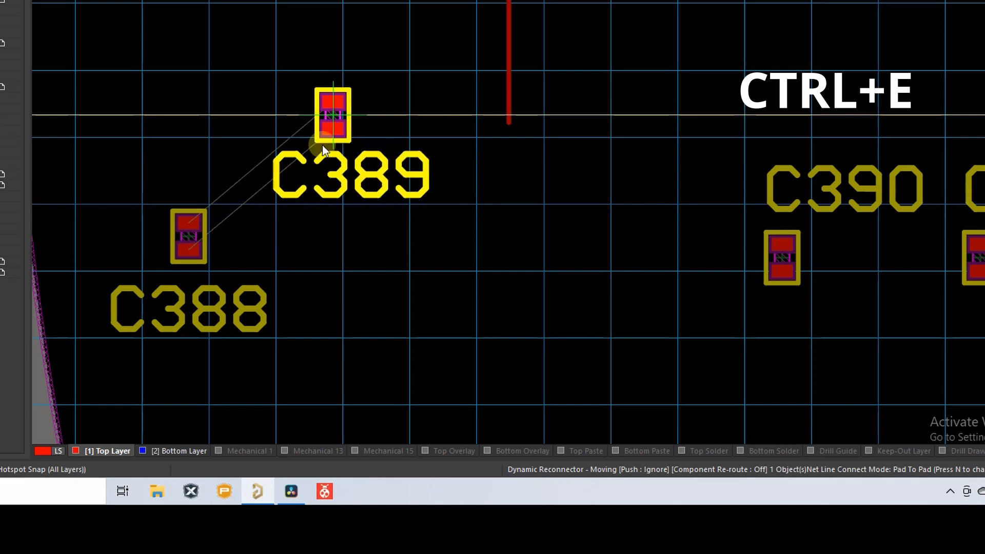
left_click(387, 103)
Turn off guide snapping, enable Track Vertices snapping, and move C389 by its lower pad to the lower end of the vertical track
key("ctrl+e")
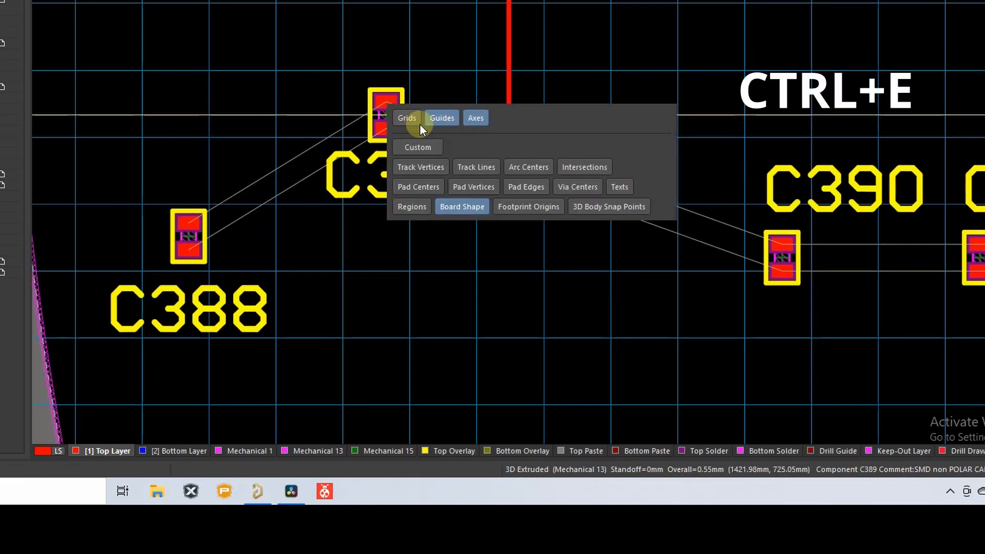
left_click(442, 118)
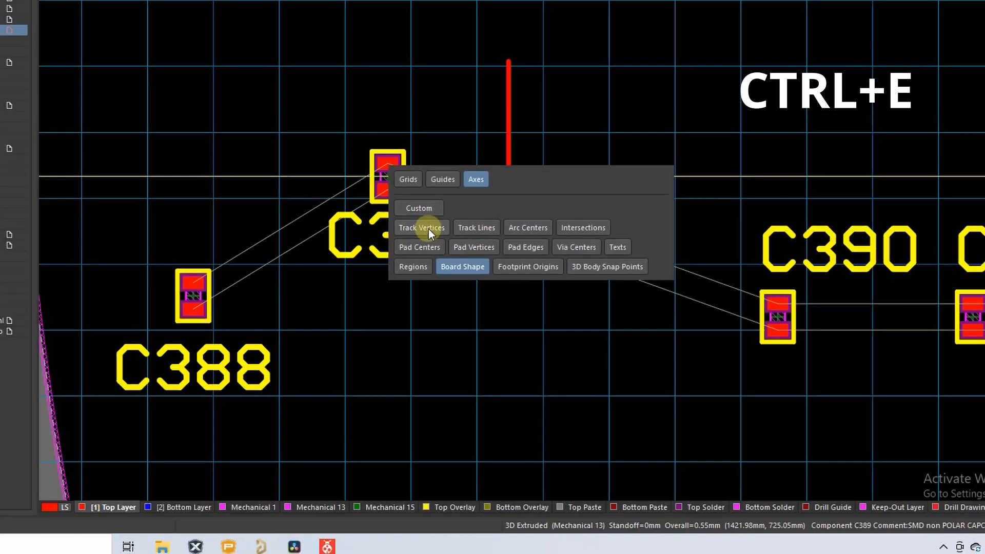
left_click(423, 166)
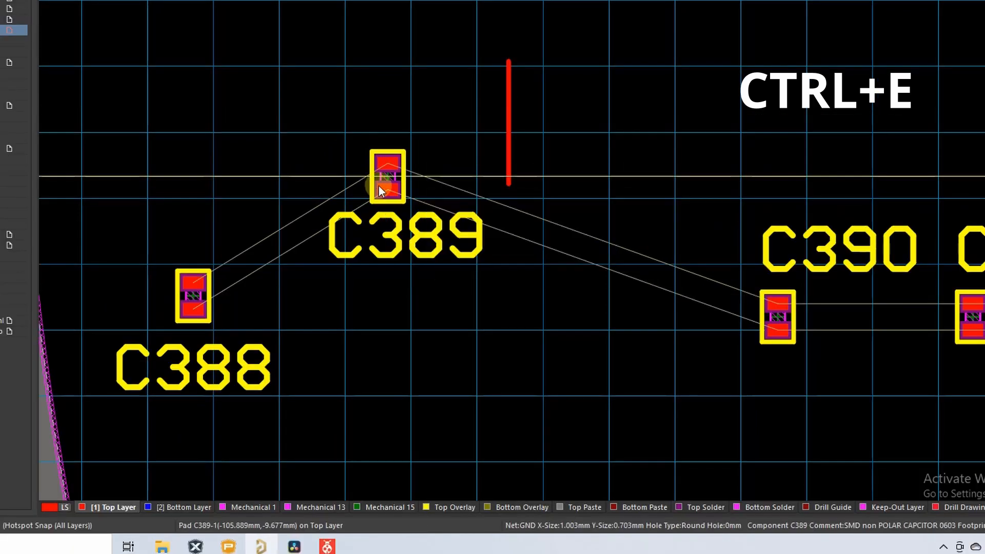
left_click_drag(378, 185, 517, 186)
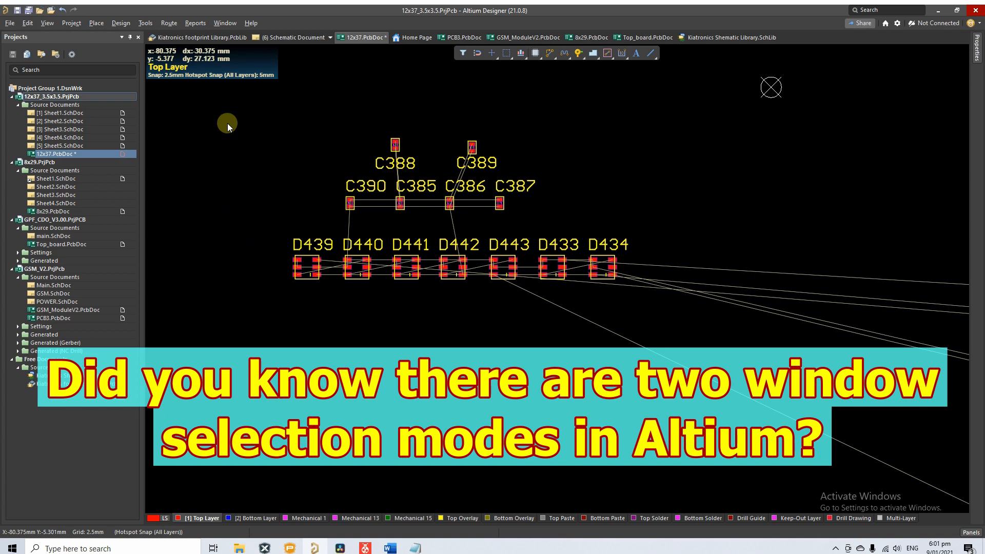
Select only the components fully inside a window covering C388, C390, C385, C386 and D439 to D441, and clear the selection
left_click_drag(227, 123, 232, 124)
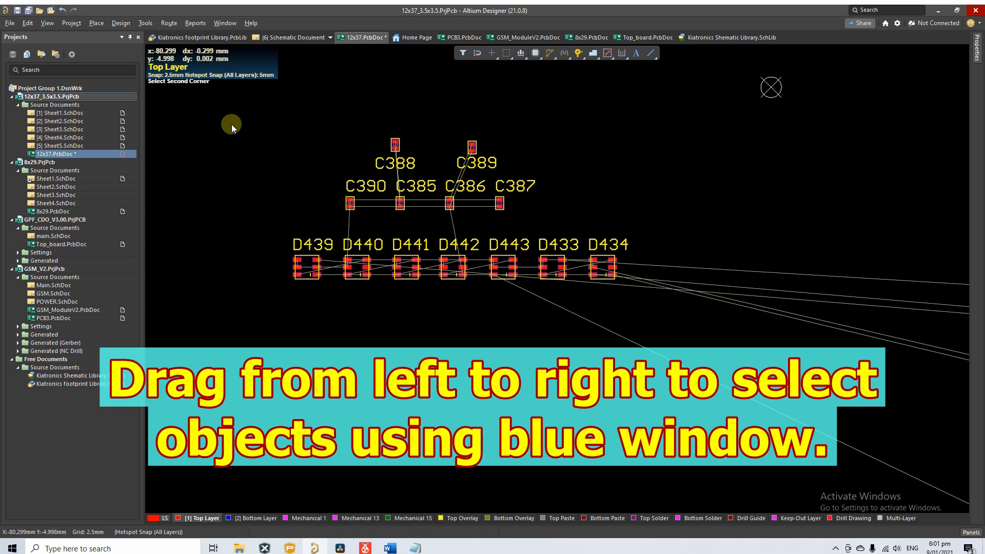
left_click_drag(232, 124, 453, 303)
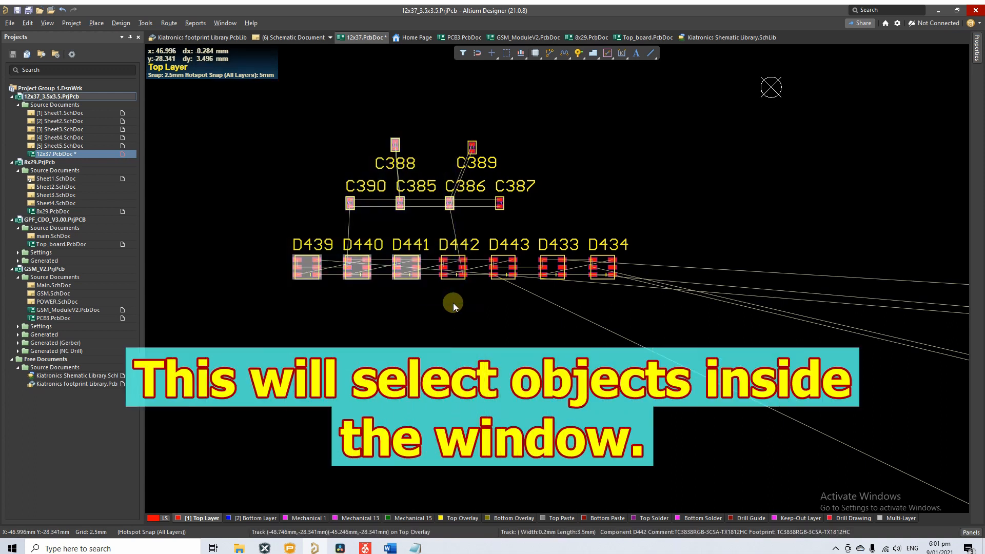
left_click(497, 344)
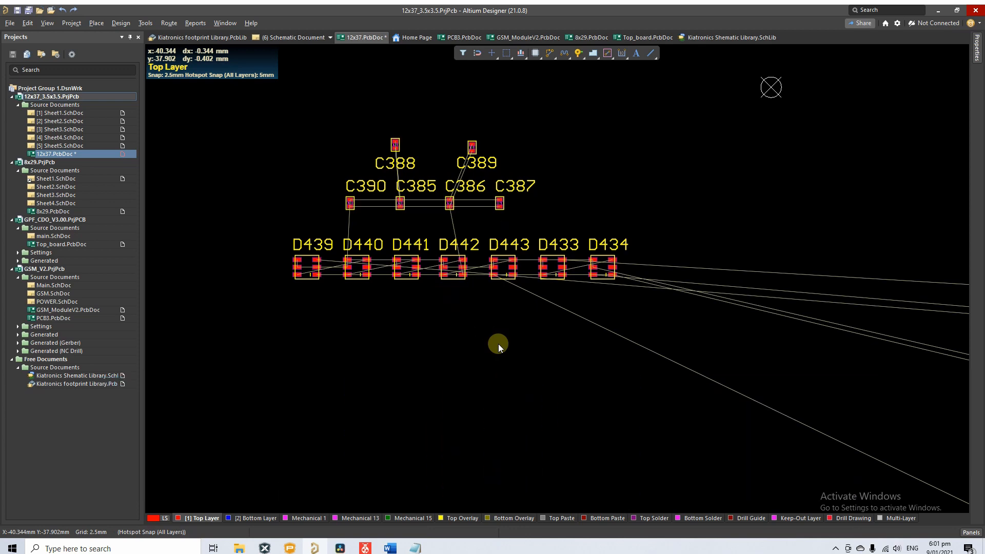
Select every component touched by a crossing window from below D443 to above D439, and clear the selection
left_click_drag(498, 344, 262, 134)
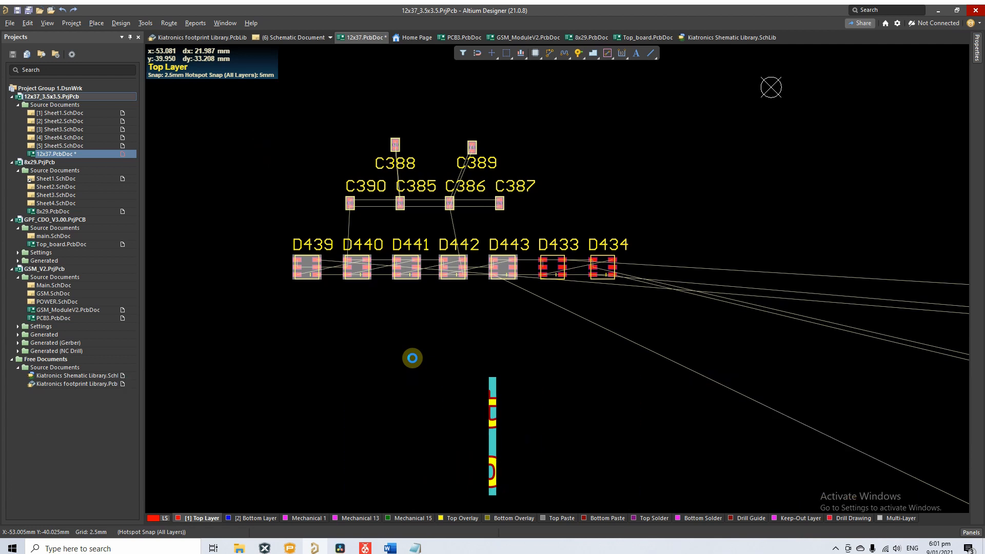
left_click(411, 358)
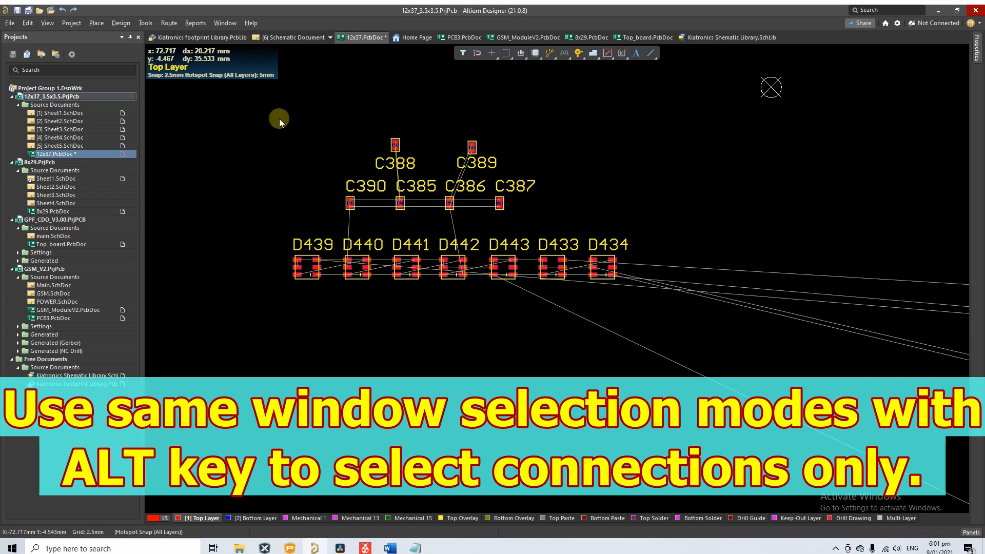
Select only the connection lines around the capacitors and diodes, first with an enclosing window and again with a crossing window
left_click_drag(271, 112, 473, 294, "alt")
left_click_drag(546, 123, 246, 304, "alt")
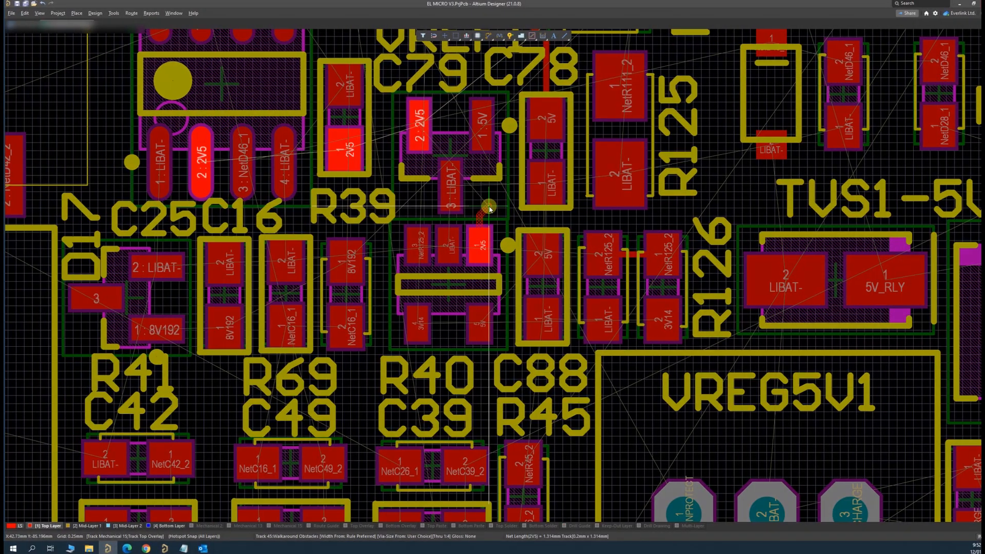
Route the 2V5 track from U20's pad 1 around the 5V pad of the three-pin part above to its 2V5 pad
left_click(204, 245)
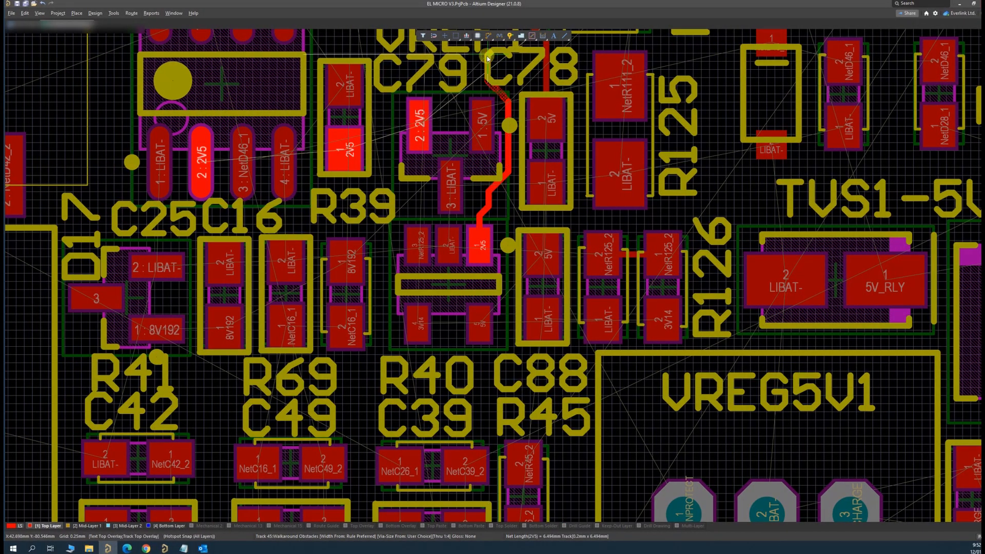
left_click(453, 94)
right_click(453, 95)
Select the entire routed 2V5 track from one of its segments and gloss it
left_click(457, 68)
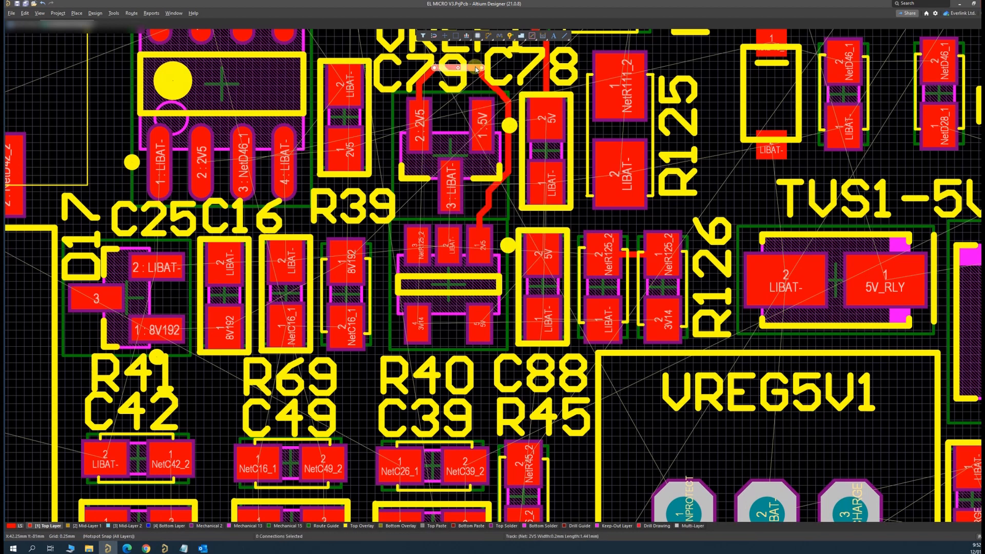
key("Tab")
key("ctrl+alt+g")
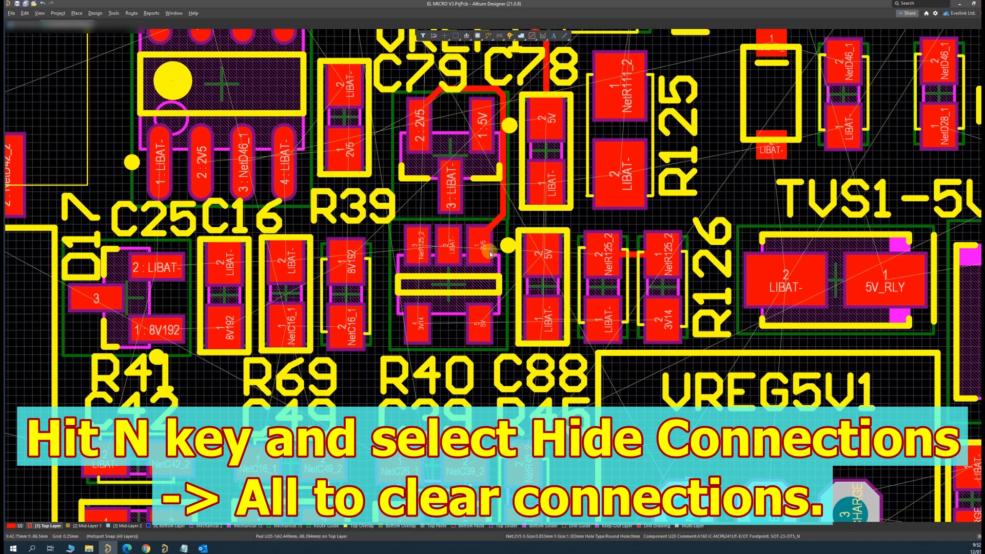
Hide all connection lines on the board
key("n")
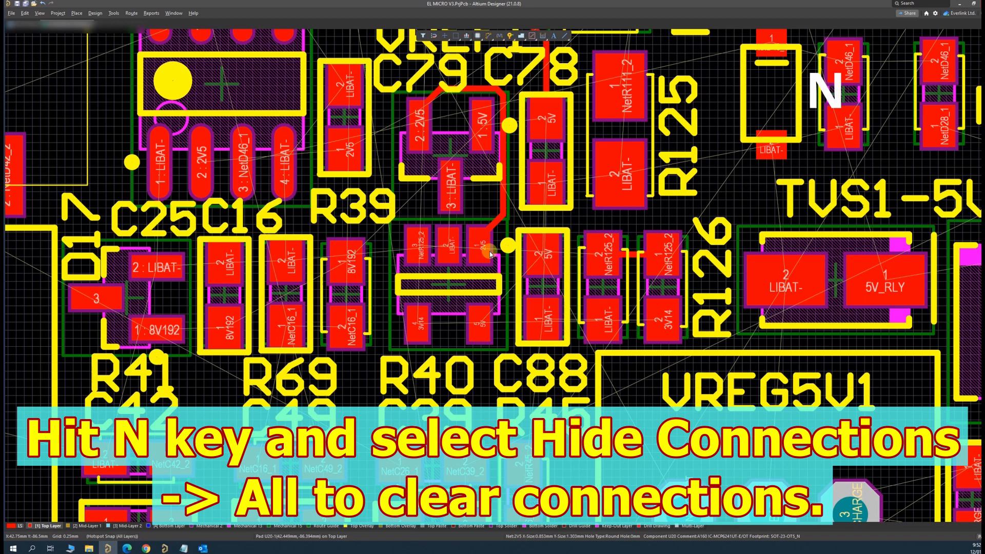
key("n")
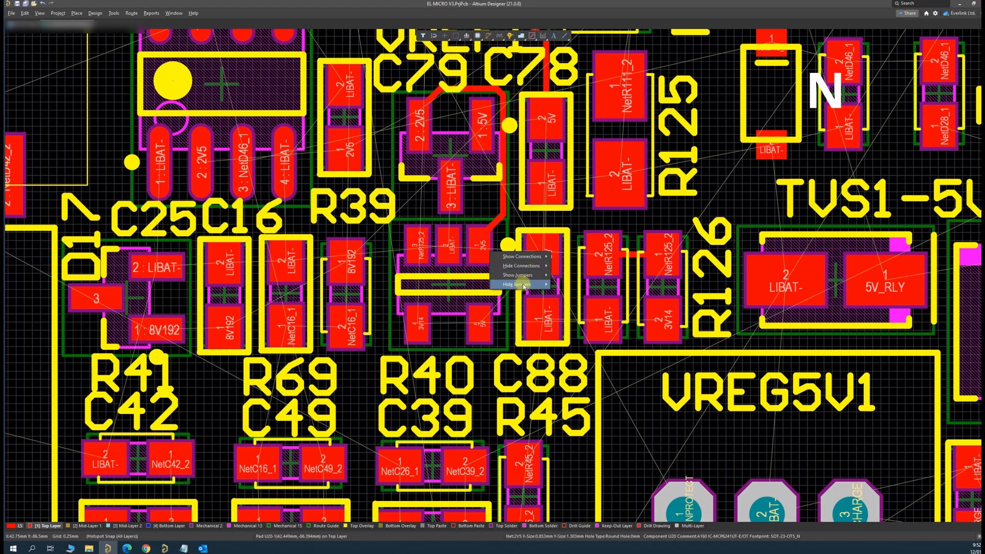
mouse_move(534, 265)
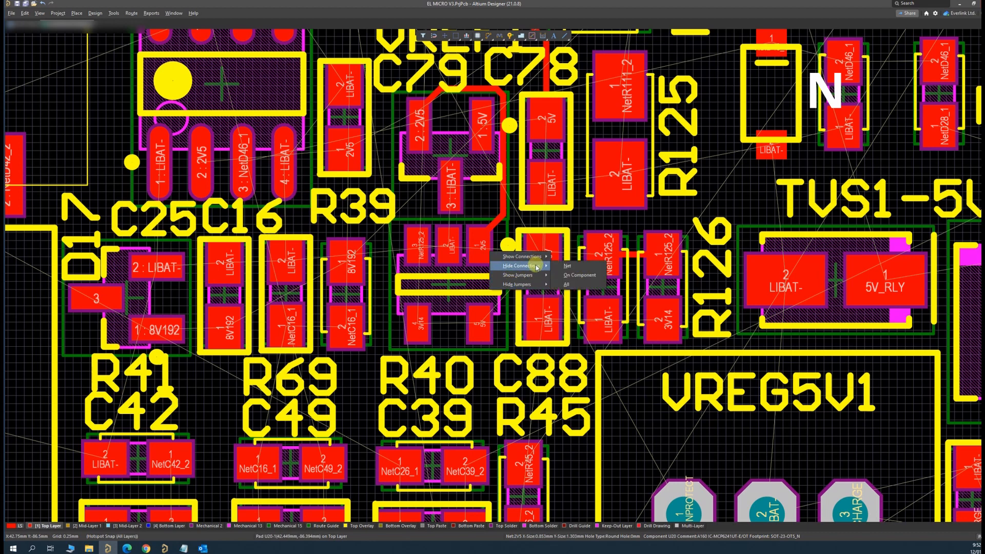
left_click(573, 287)
Route the 8V192 track from the upper pad of the part below R39, down and around to the 8V192 pad of the part beside D17
left_click(347, 262)
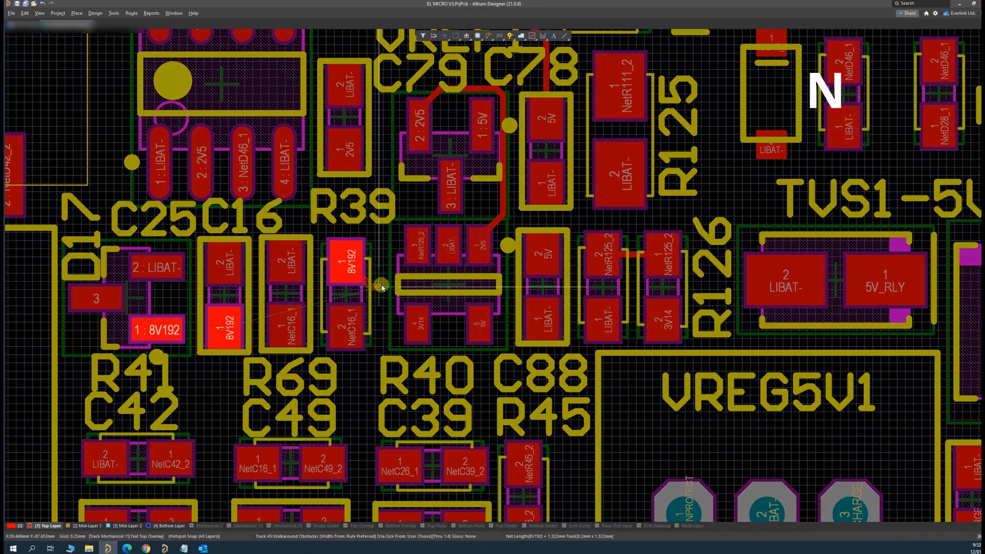
left_click(390, 365)
left_click(233, 388)
left_click(224, 329)
right_click(226, 330)
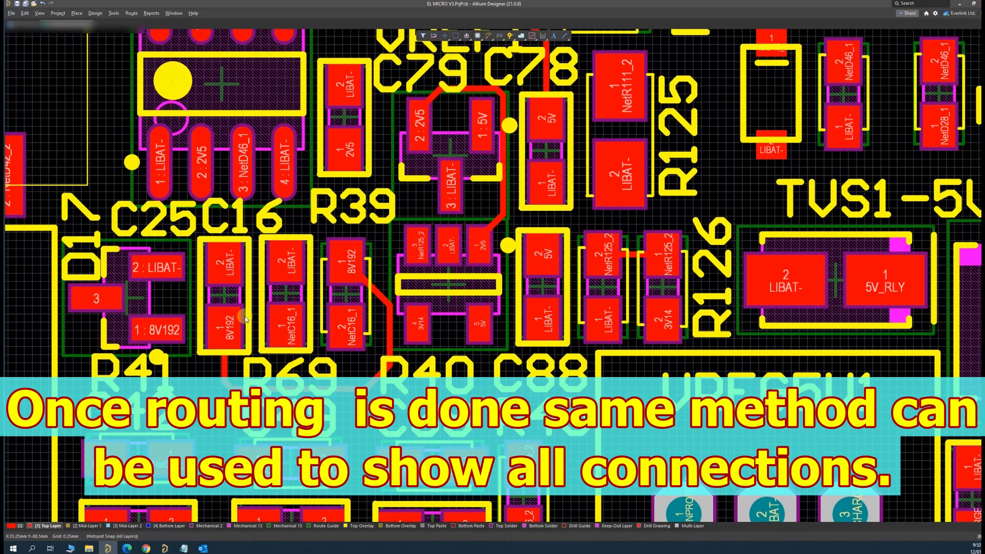
Show all connection lines on the board again
key("n")
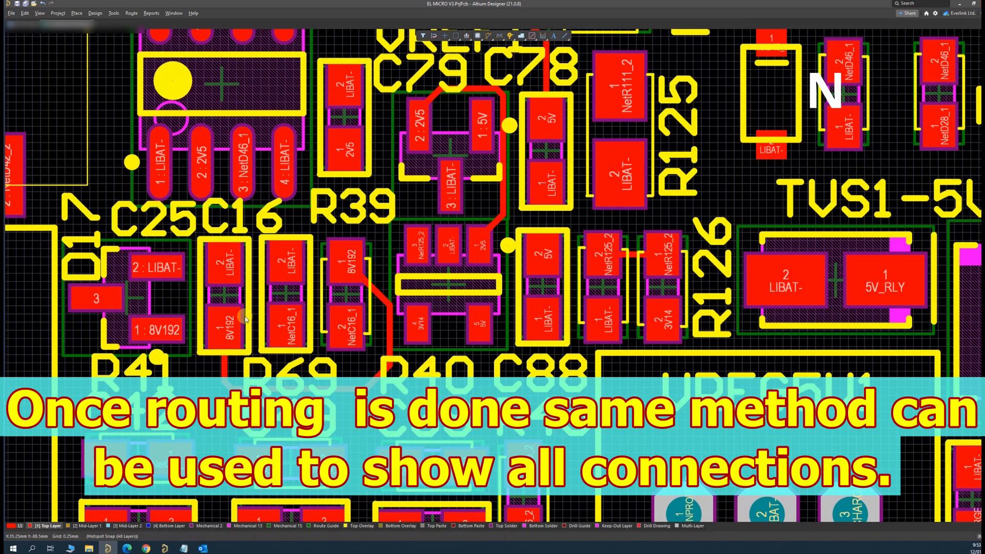
scroll(388, 109, "down", 1)
key("n")
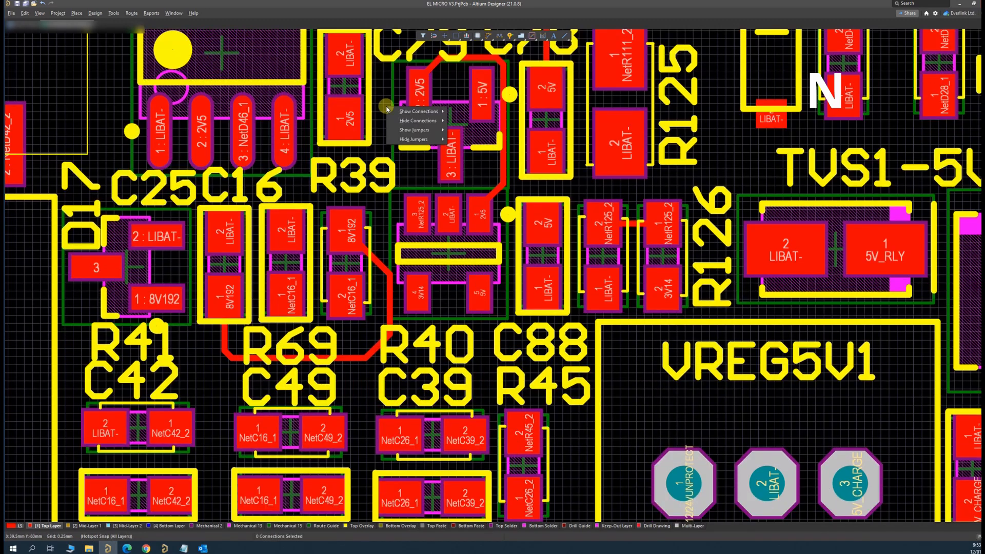
mouse_move(421, 111)
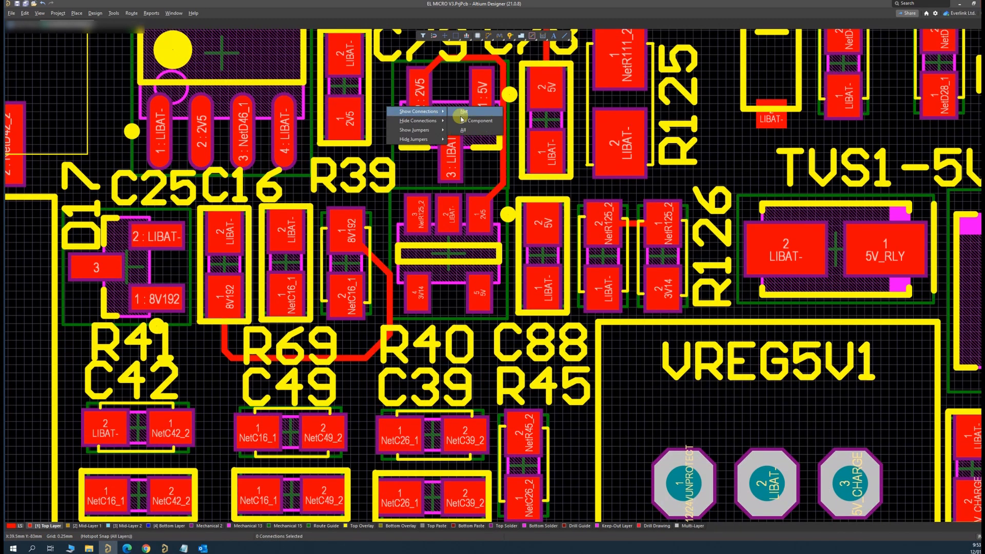
left_click(466, 131)
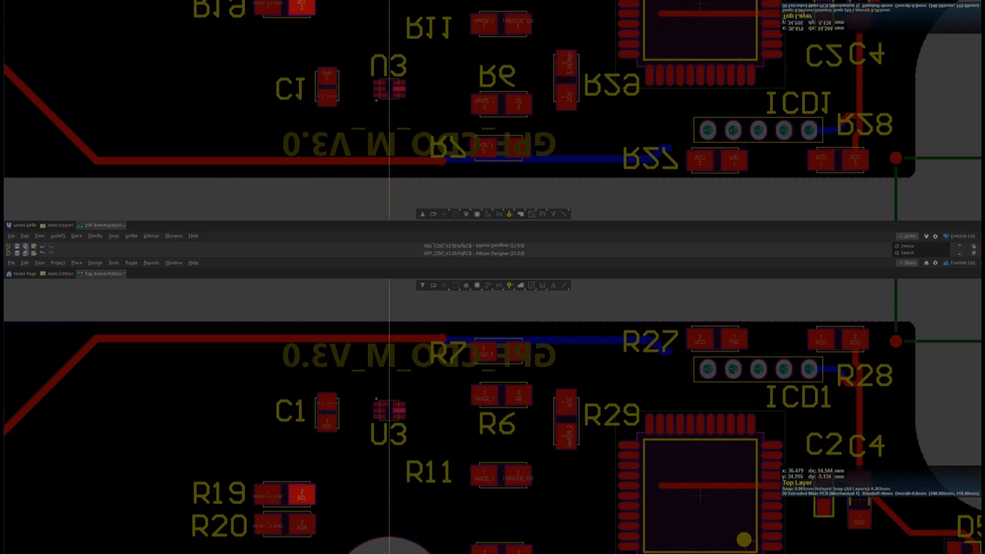
Route the SCL track on the top layer from U1's lower pad, between R11 and R8, to R19's SCL pad
left_click(680, 319)
left_click(583, 305)
left_click(493, 273)
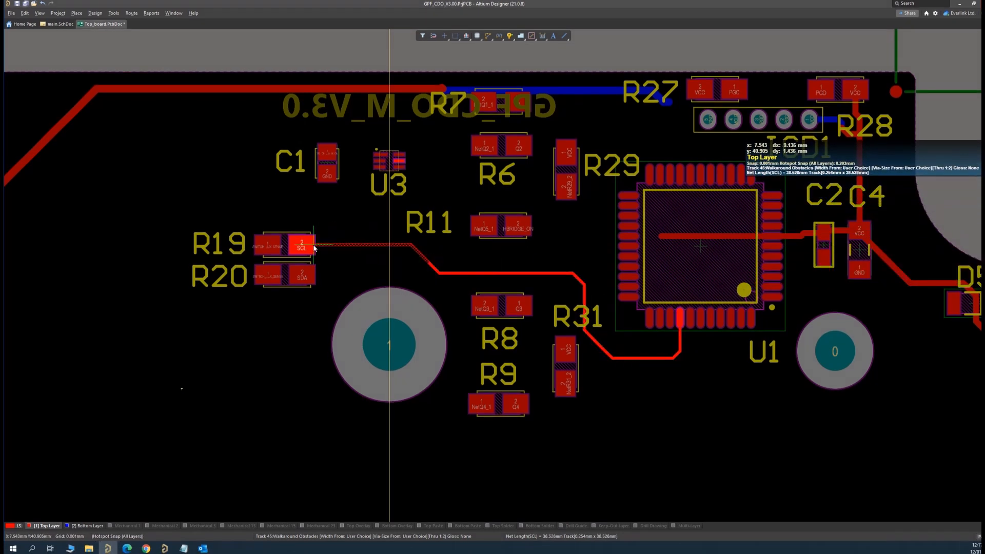
left_click(312, 251)
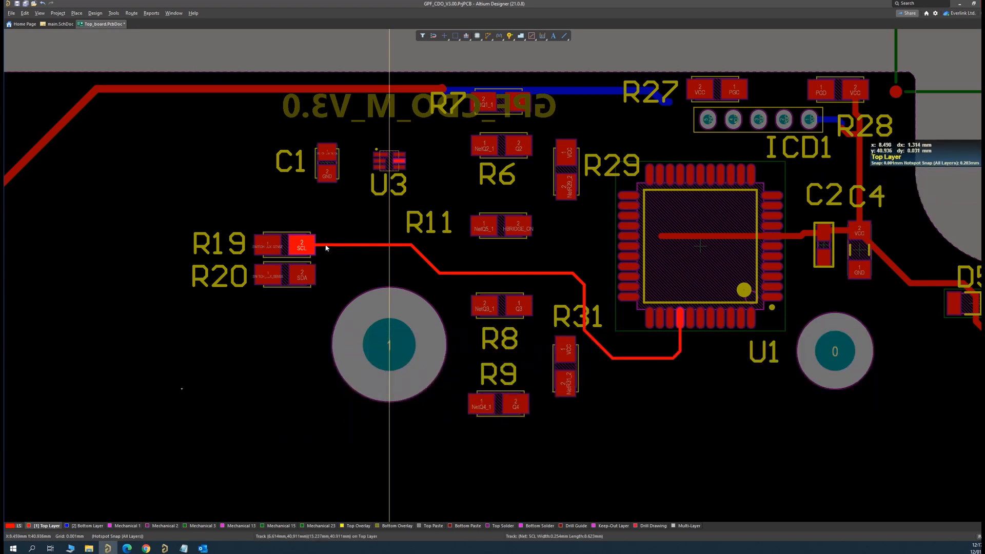
Delete the routed SCL track segment by segment, starting from the segment at R19's SCL pad
left_click(326, 246)
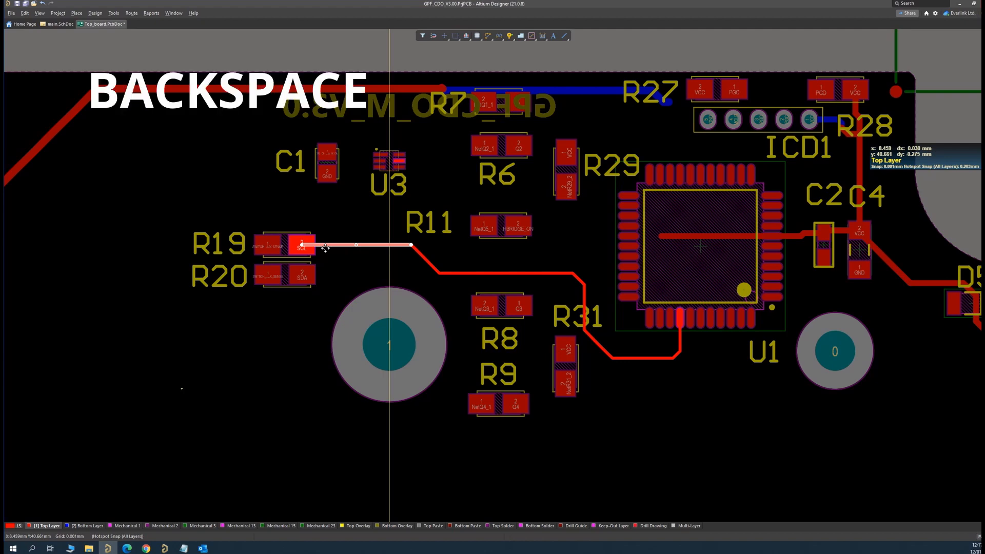
key("BackSpace")
key("BackSpace")
key("BackSpace")
key("BackSpace")
key("BackSpace")
key("BackSpace")
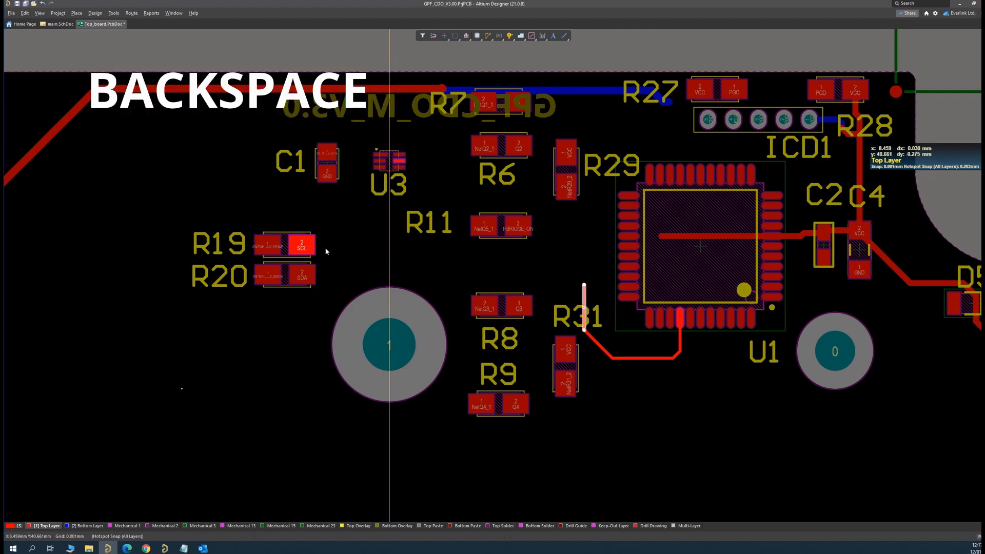
key("BackSpace")
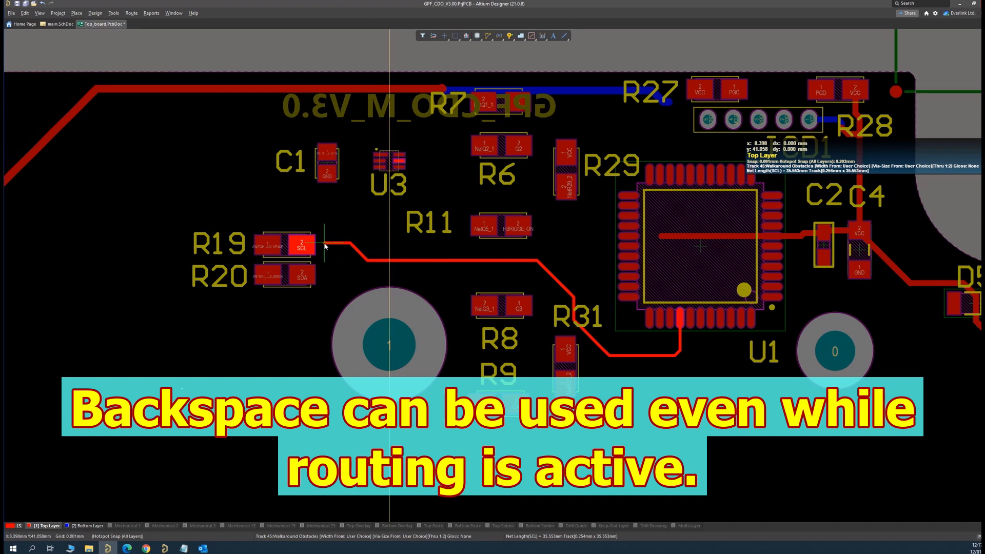
Remove the last placed segments of the SCL track one by one while its routing is still active
key("BackSpace")
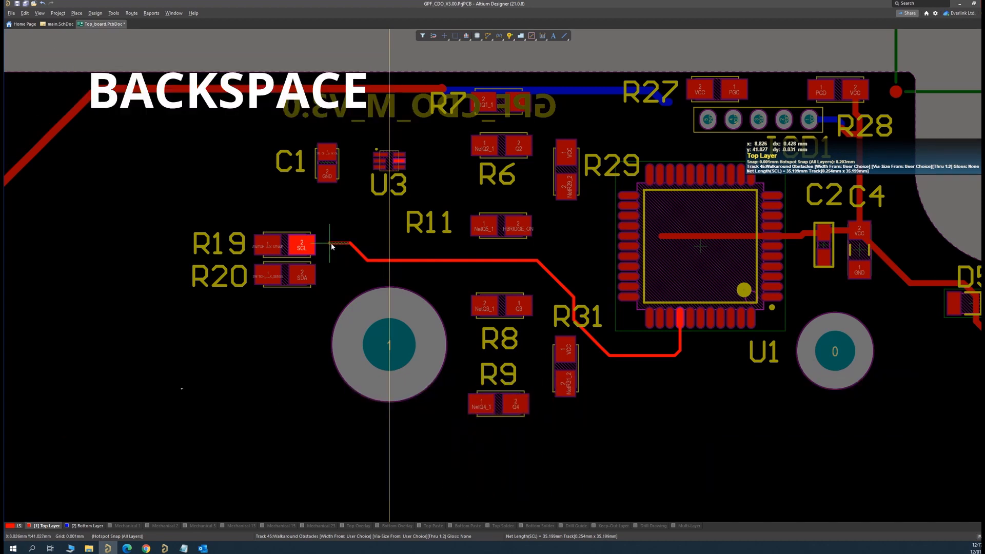
key("BackSpace")
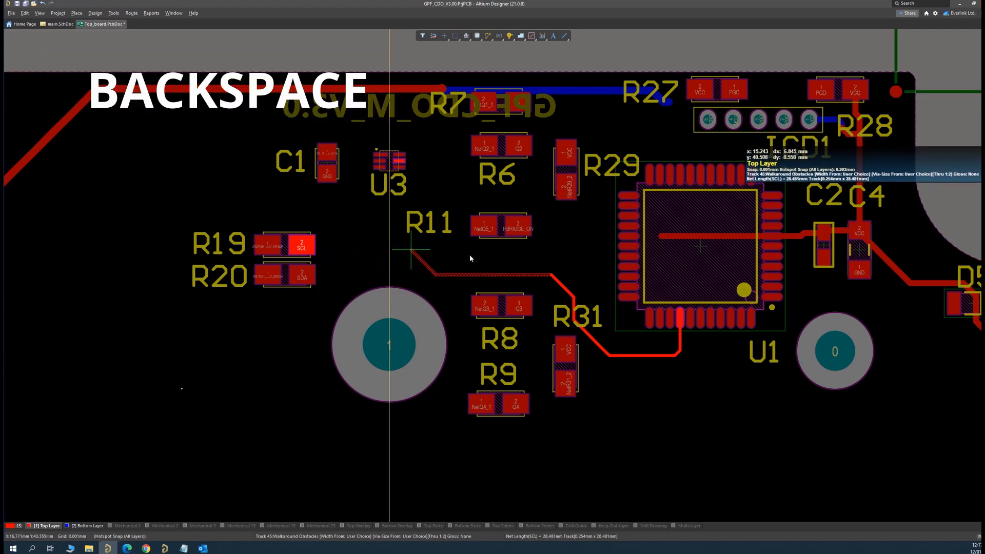
key("BackSpace")
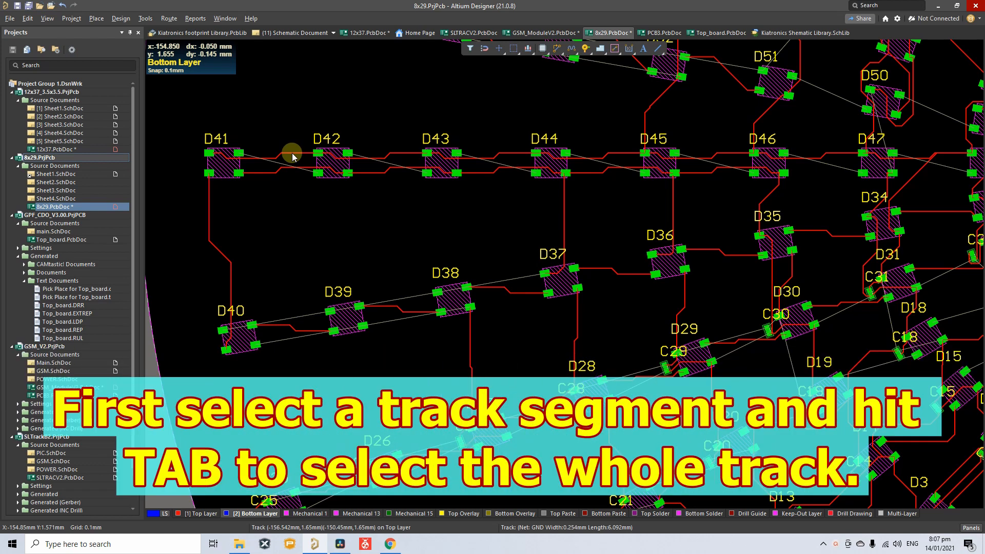
Select the entire GND track from its segment between D41 and D42 and gloss it
left_click(292, 153)
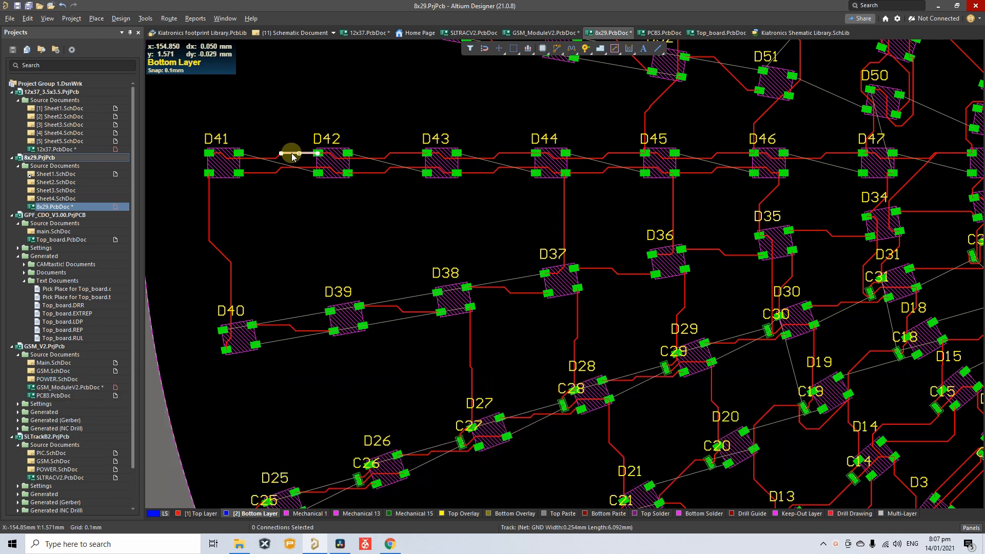
key("Tab")
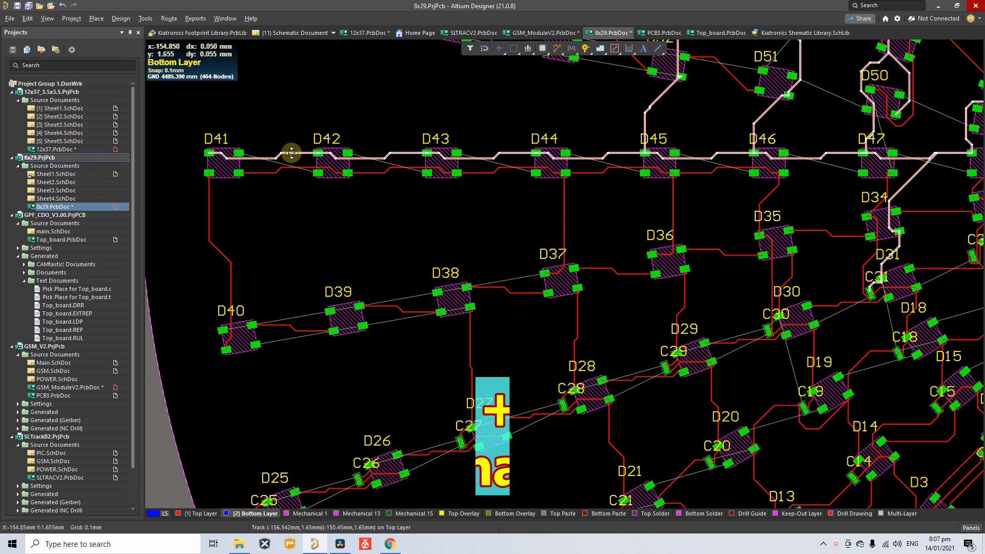
key("ctrl+alt+g")
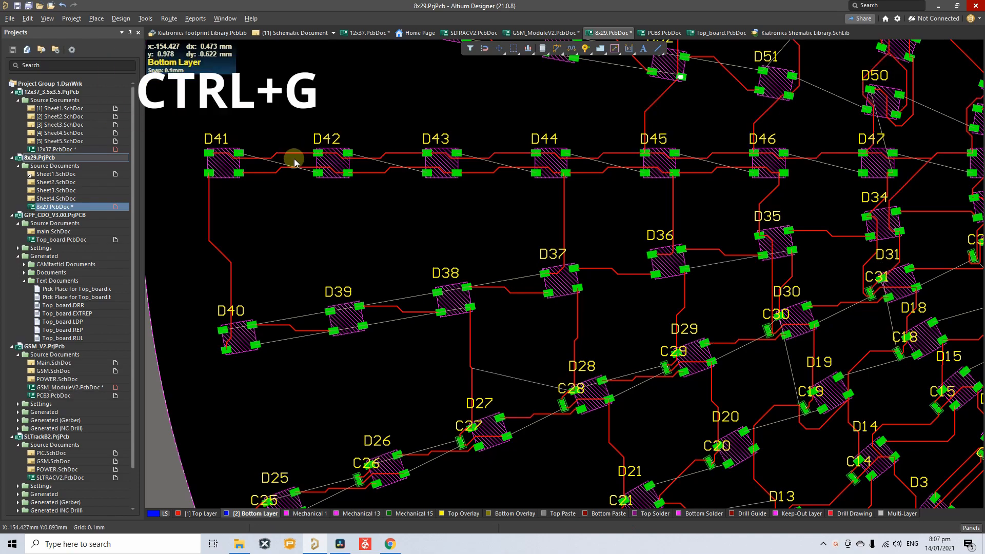
scroll(331, 401, "down", 2)
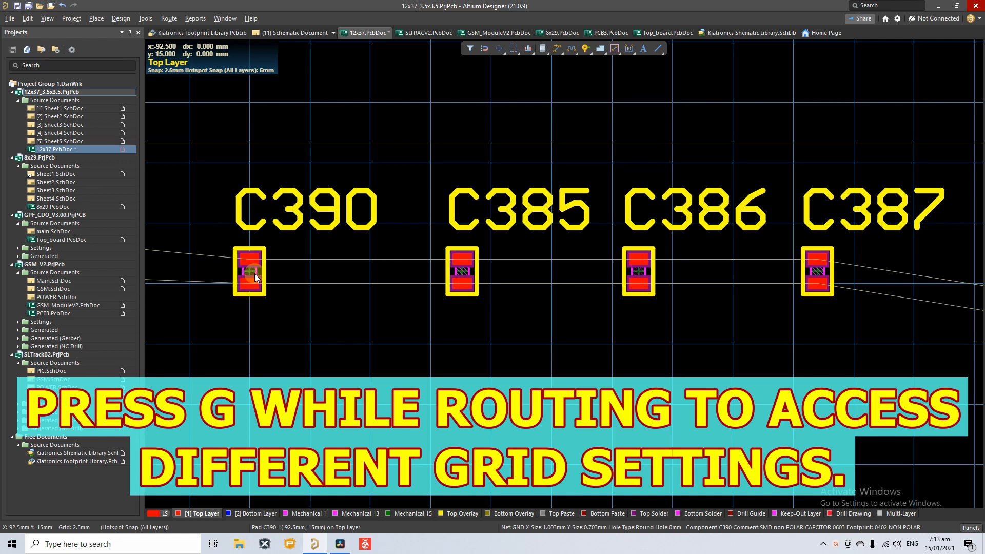
Set the snap grid to 1.000 mm while moving capacitor C390, and place it above and to the right of its original position
left_click_drag(255, 273, 270, 290)
key("g")
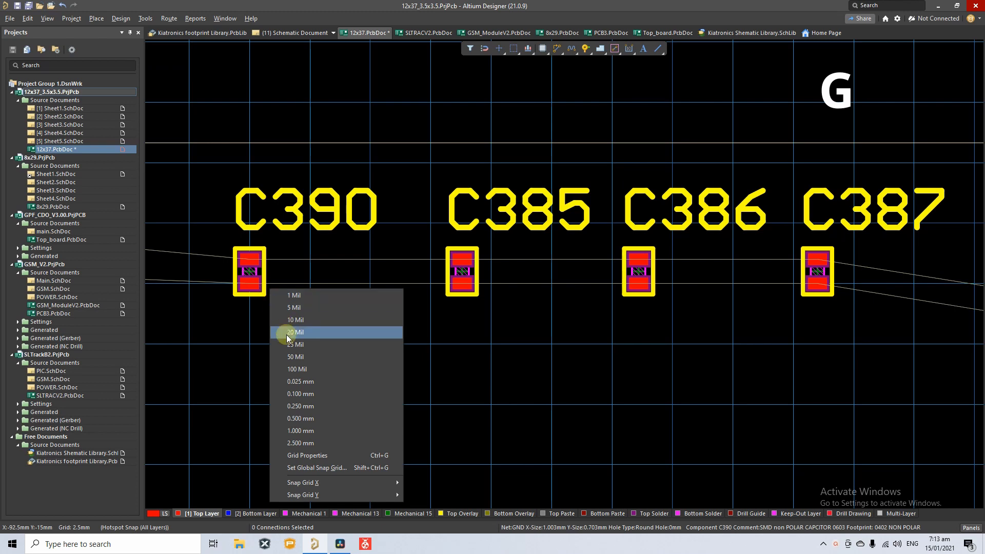
left_click(298, 431)
left_click_drag(258, 273, 308, 165)
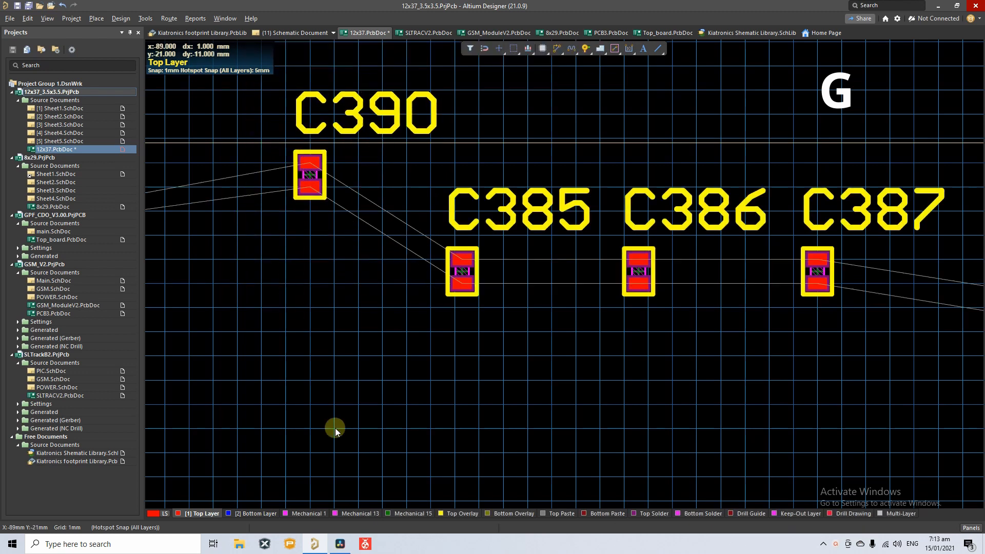
Set the snap grid to 0.500 mm, move capacitor C385 directly below C390, and place its designator beneath it
key("g")
left_click(462, 331)
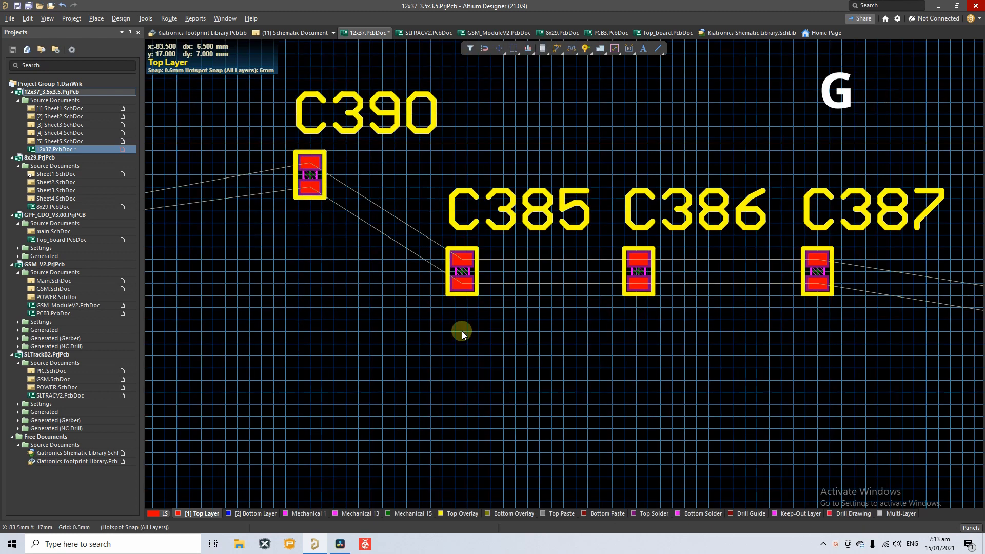
left_click_drag(463, 283, 309, 278)
left_click_drag(358, 235, 339, 343)
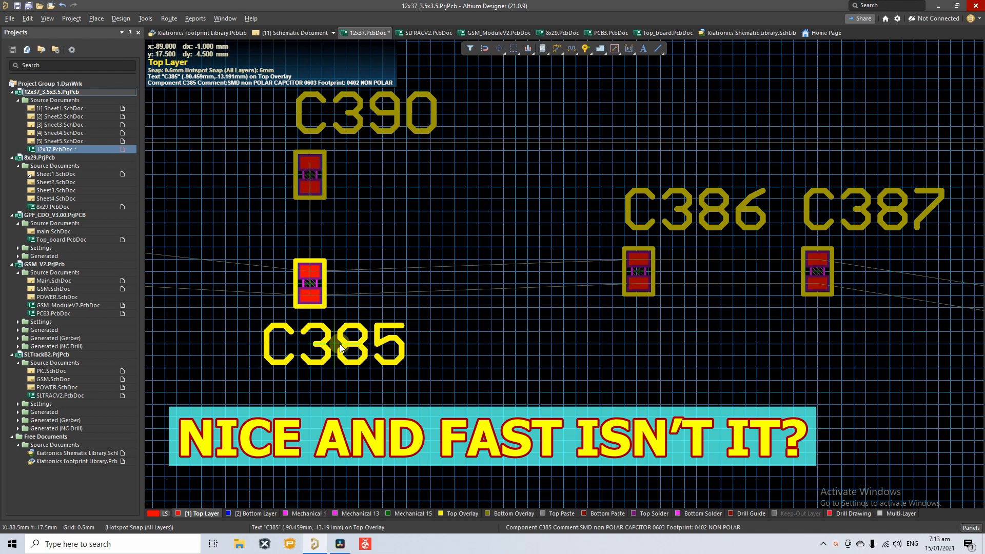
left_click_drag(340, 343, 329, 346)
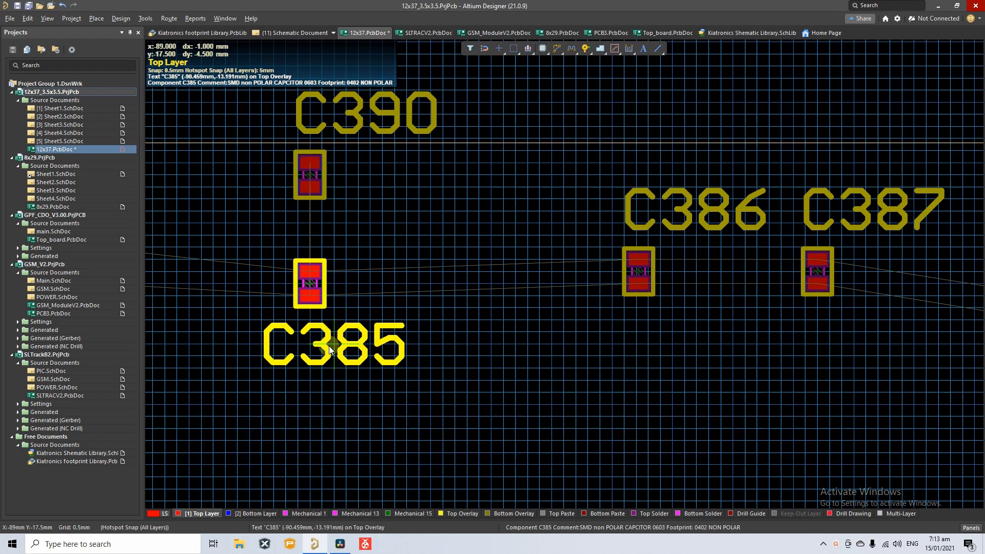